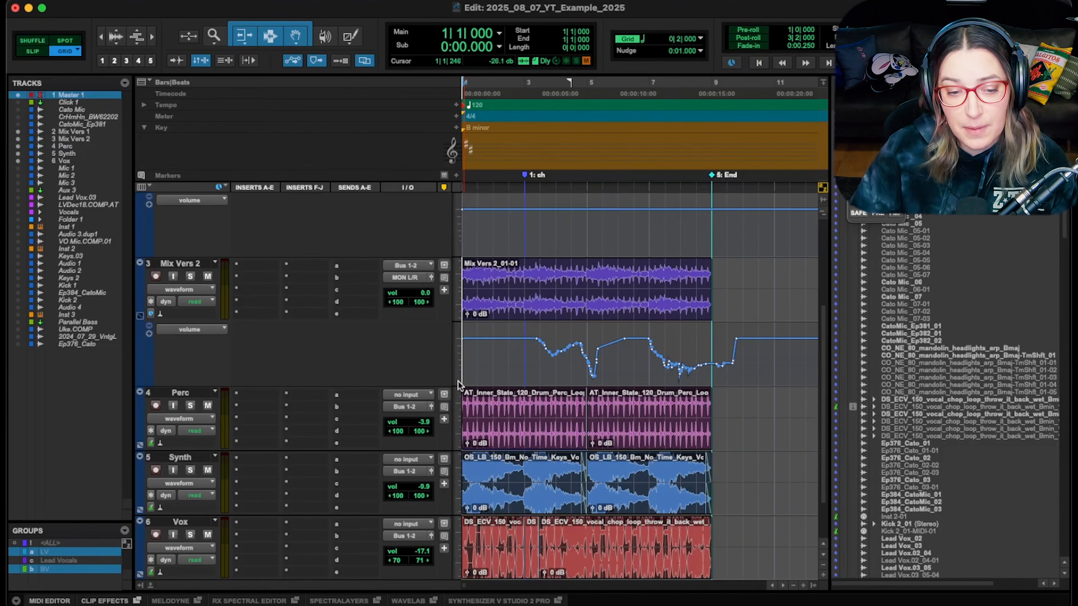
- Route the outputs of the Perc, Synth and Vox tracks together to Out 1-2
scroll(371, 372, up, 2)
scroll(372, 364, up, 2)
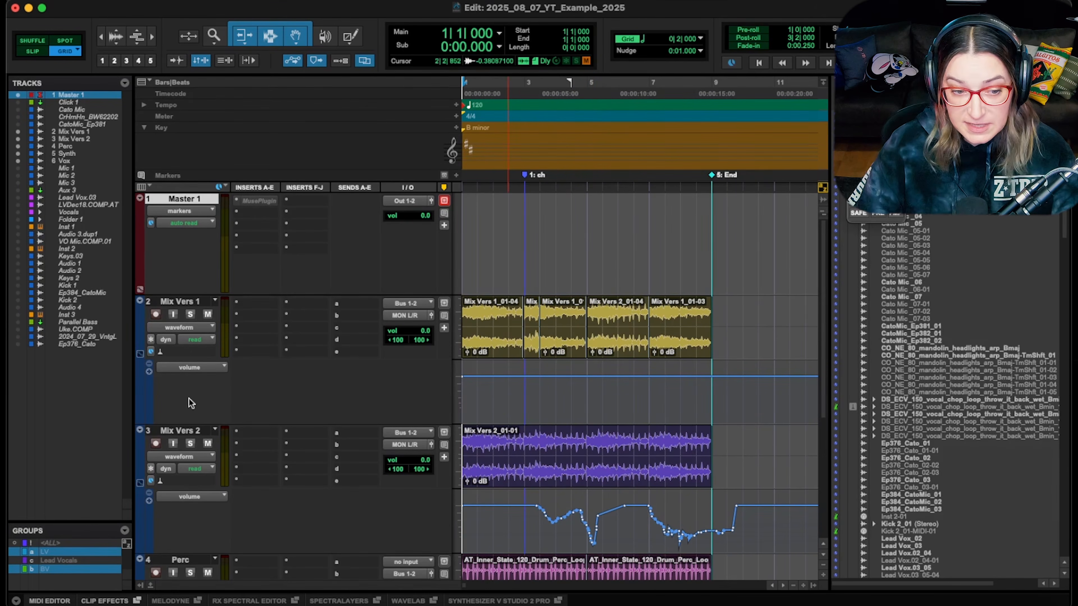
click(178, 430)
scroll(179, 432, down, 5)
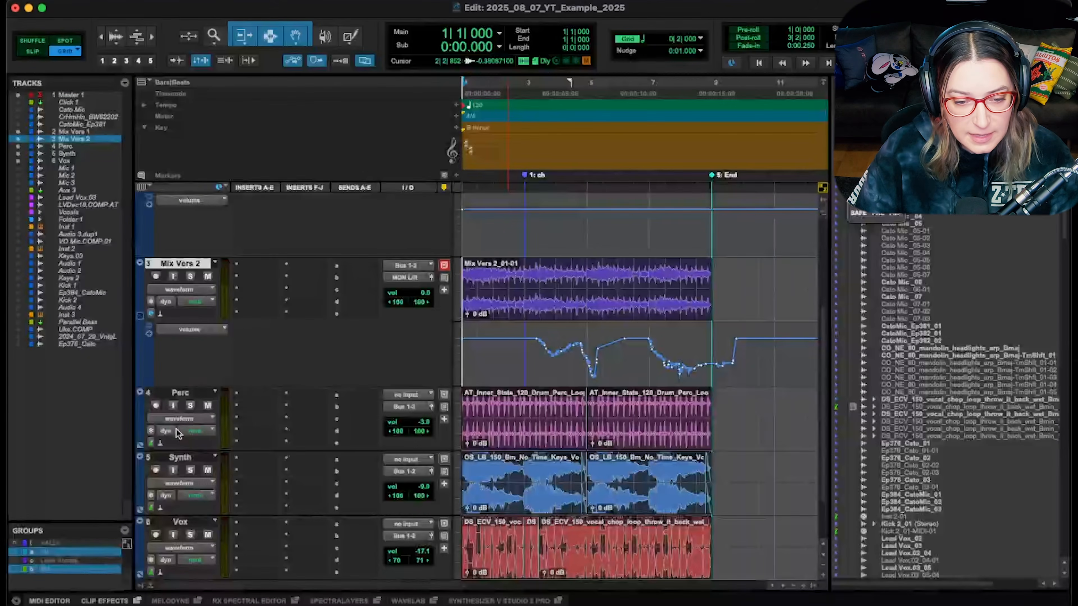
click(186, 326)
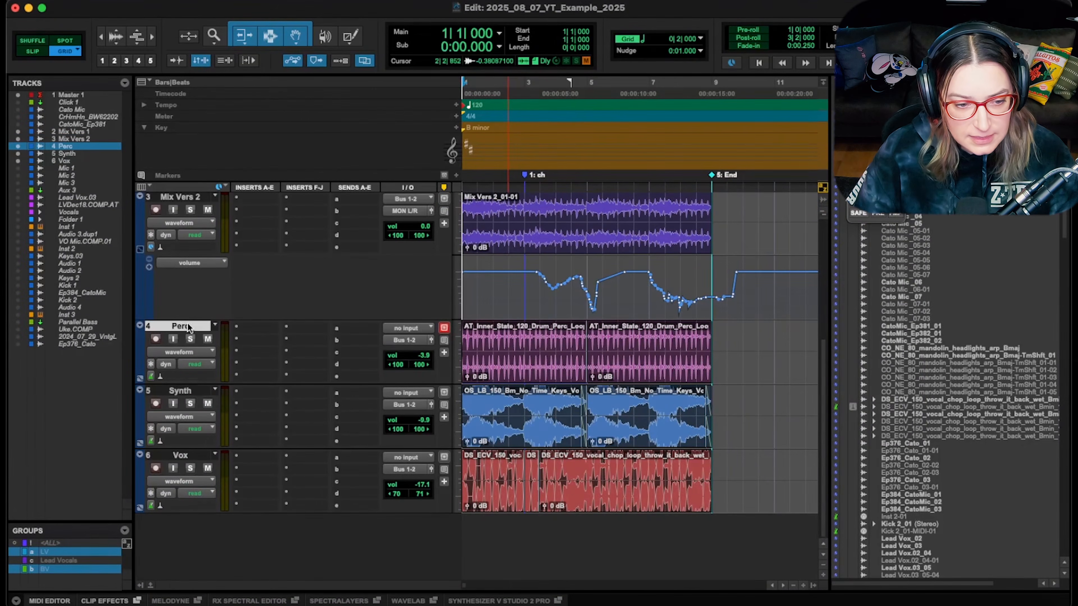
shift+click(193, 458)
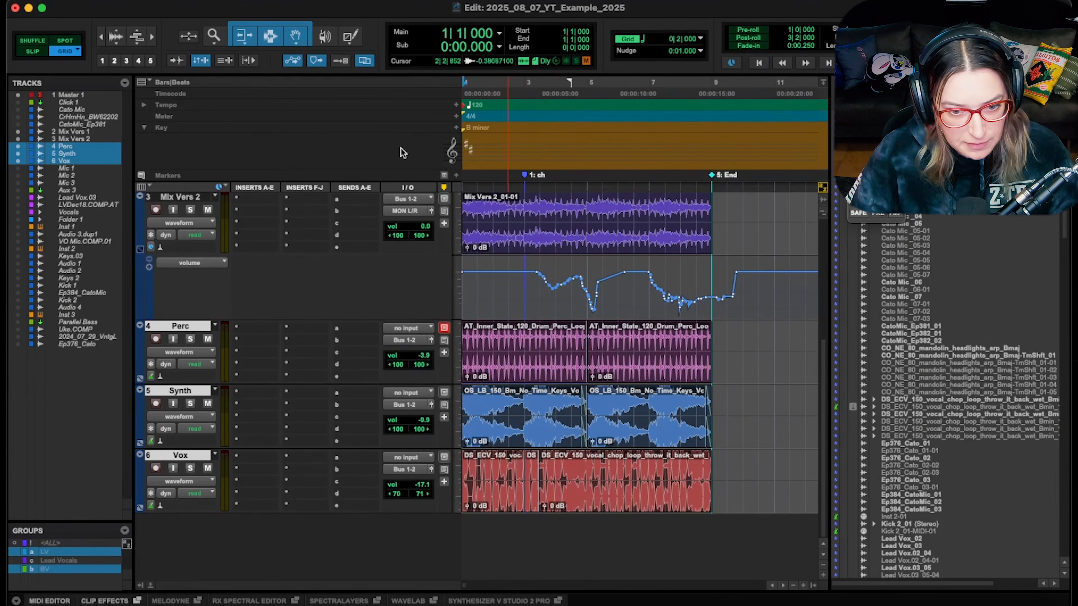
click(414, 342)
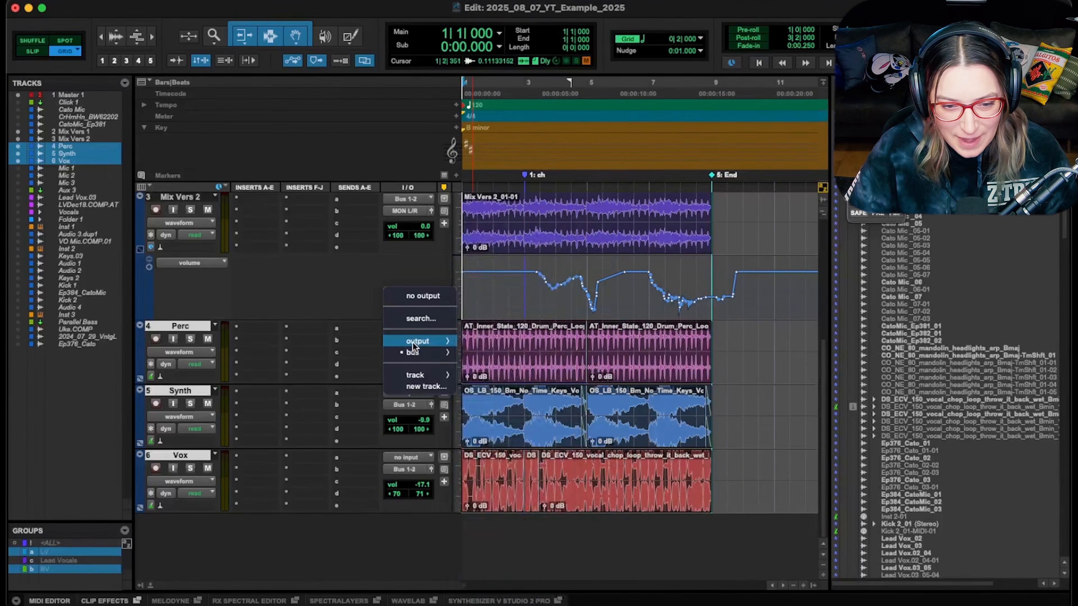
mouse_move(420, 341)
alt+shift+click(495, 497)
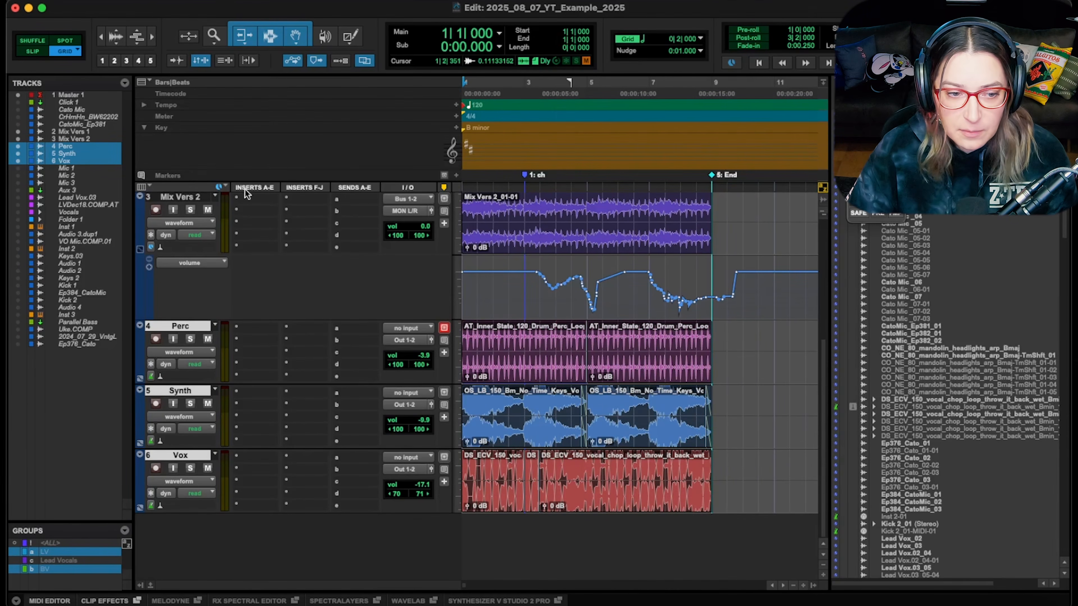
- Show the Sends F-J column in the Edit window and hide it again
click(142, 187)
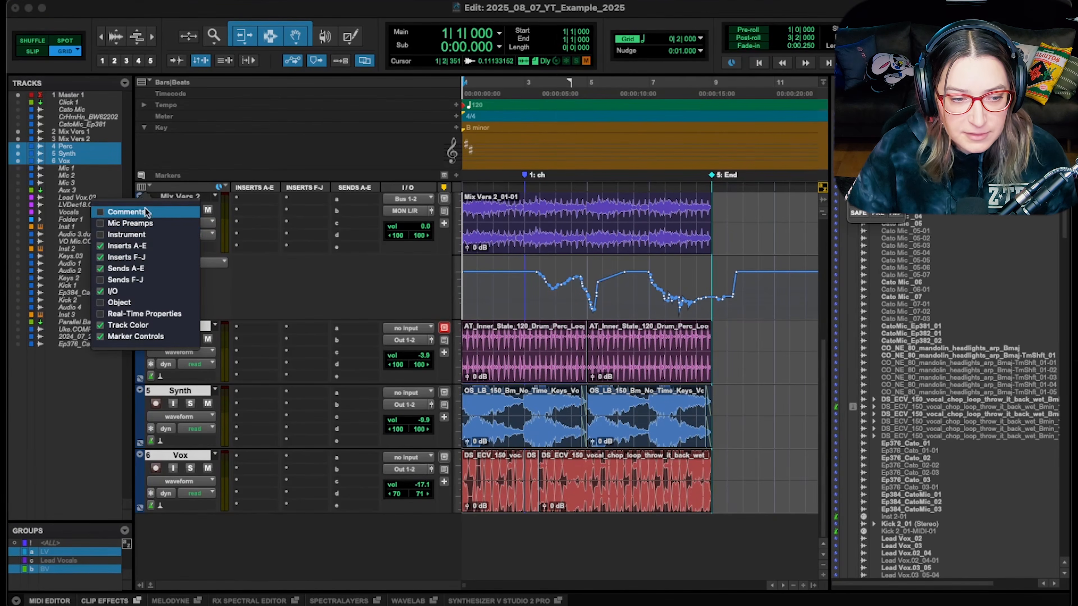
click(137, 281)
click(138, 283)
click(137, 283)
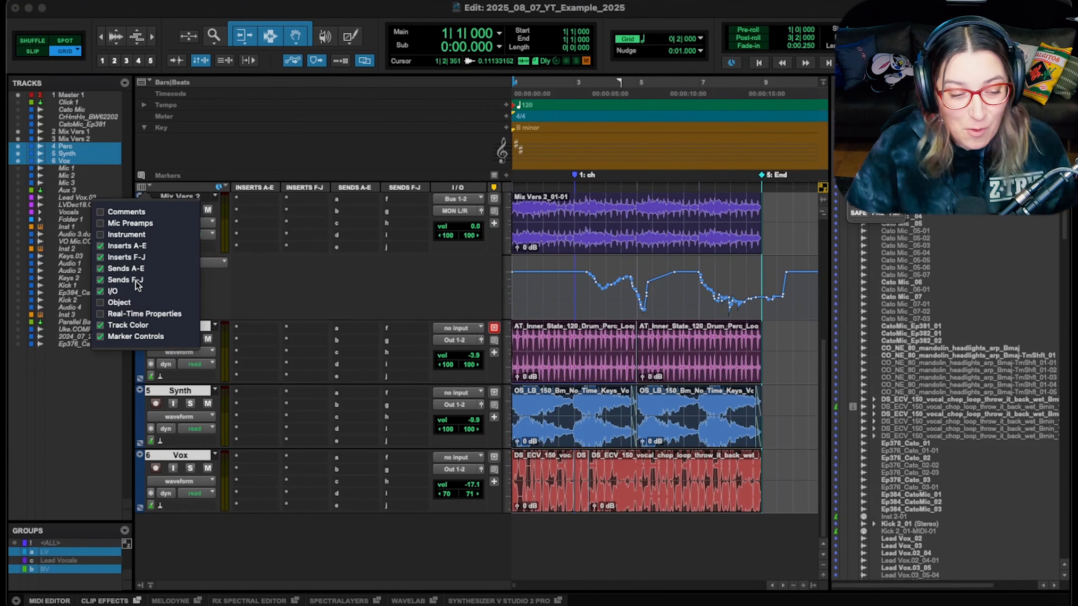
click(138, 283)
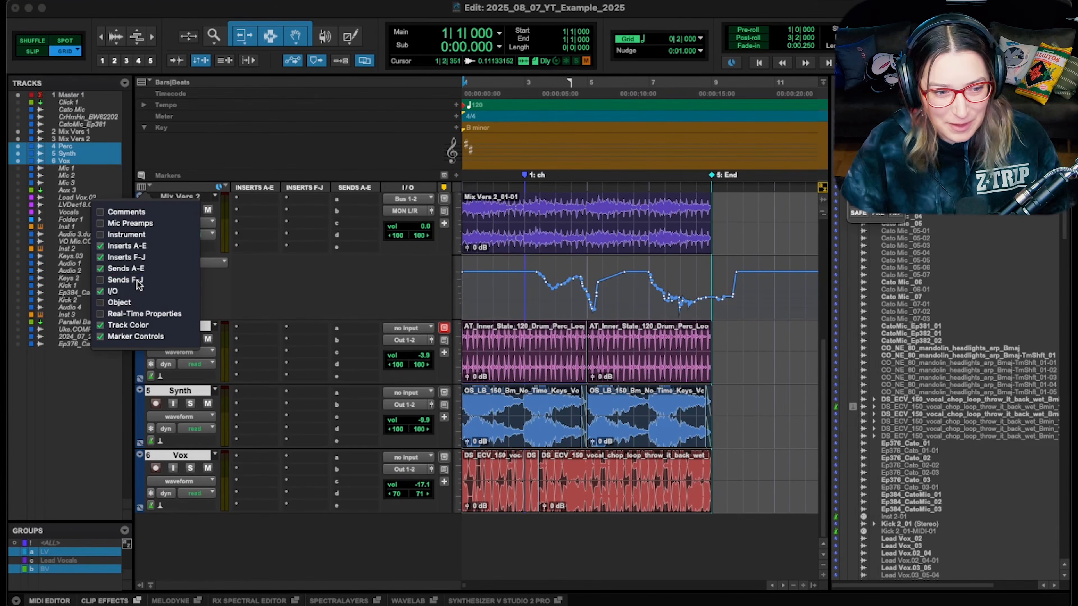
click(361, 305)
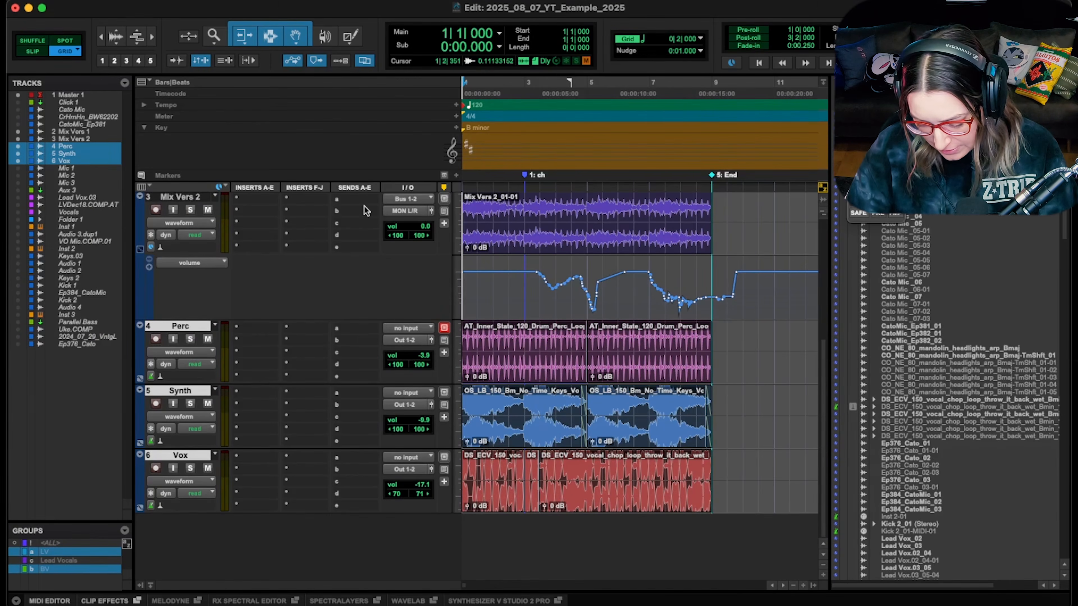
- Switch to the Mix window and toggle its Sends F-J view on and back off
key(super+equal)
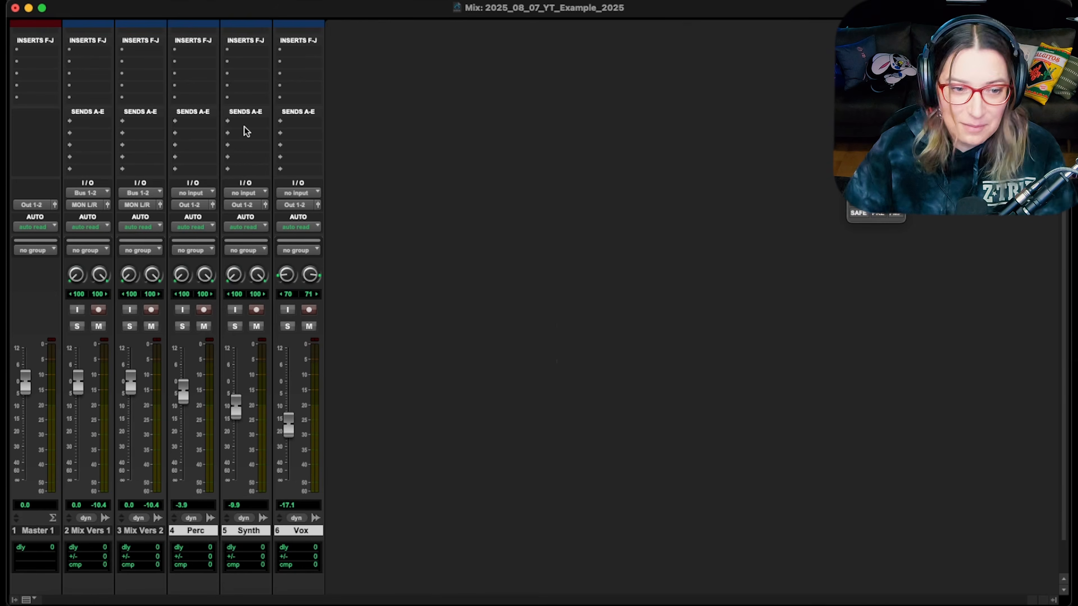
click(26, 600)
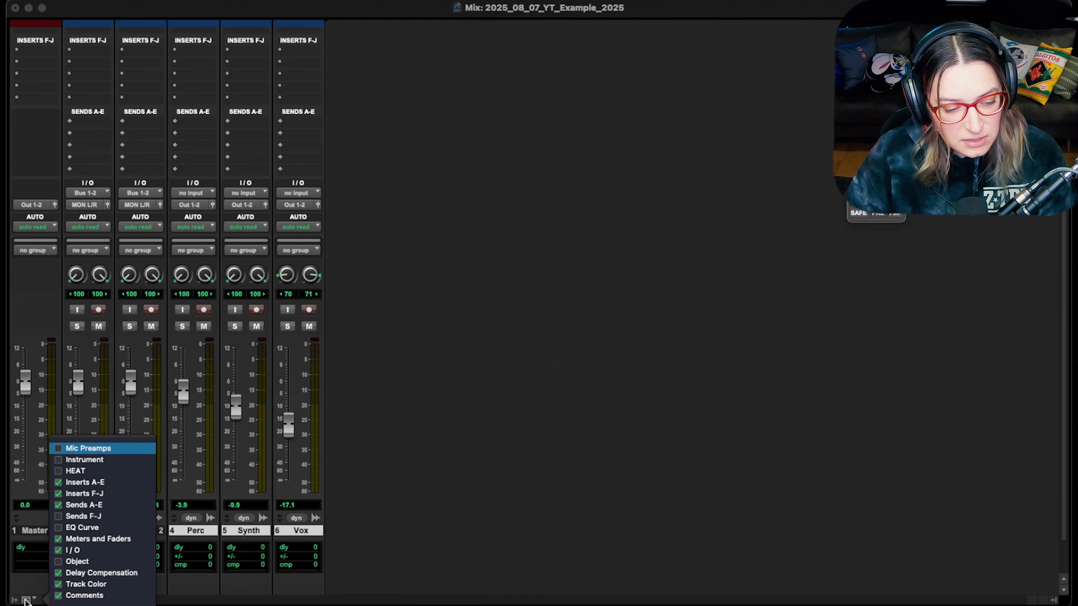
click(80, 516)
click(79, 516)
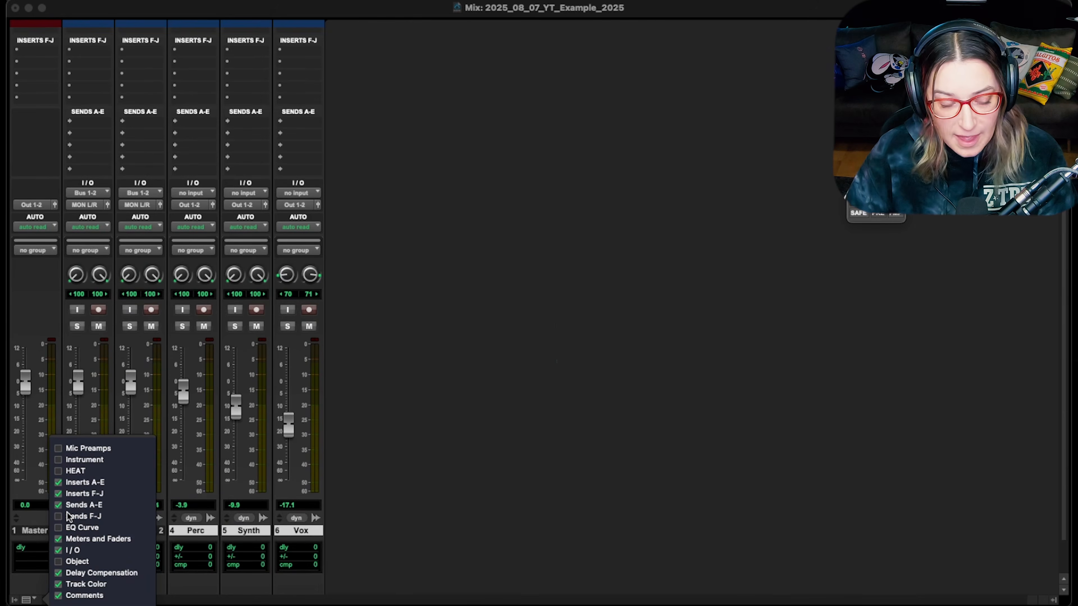
click(482, 231)
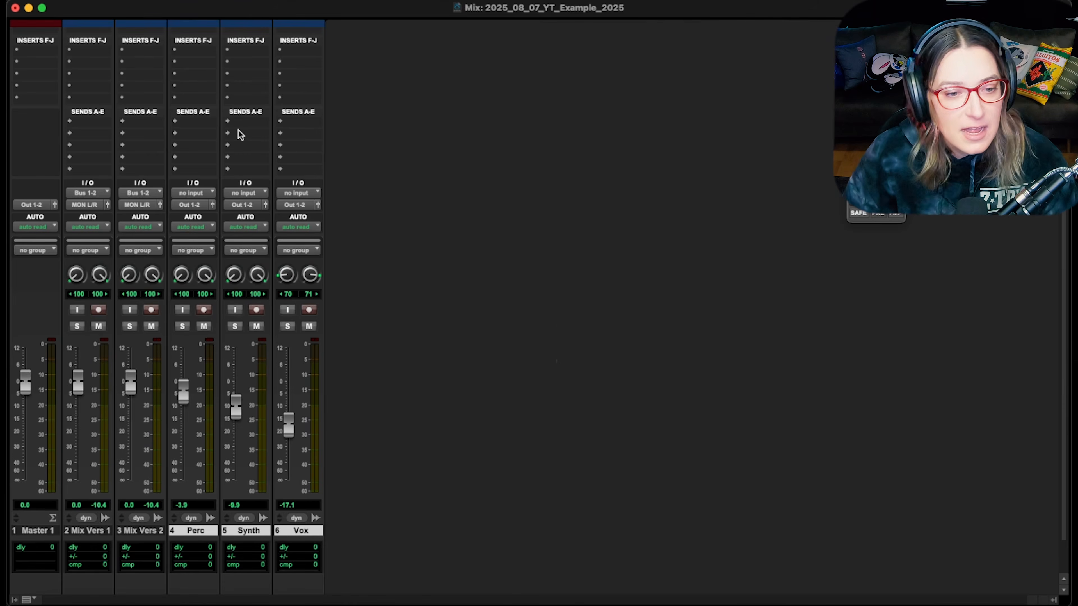
- Add a send to Bus 23-24 (Stereo) in the Vox track's first send slot and set its level to 0.0 dB
click(299, 122)
mouse_move(340, 136)
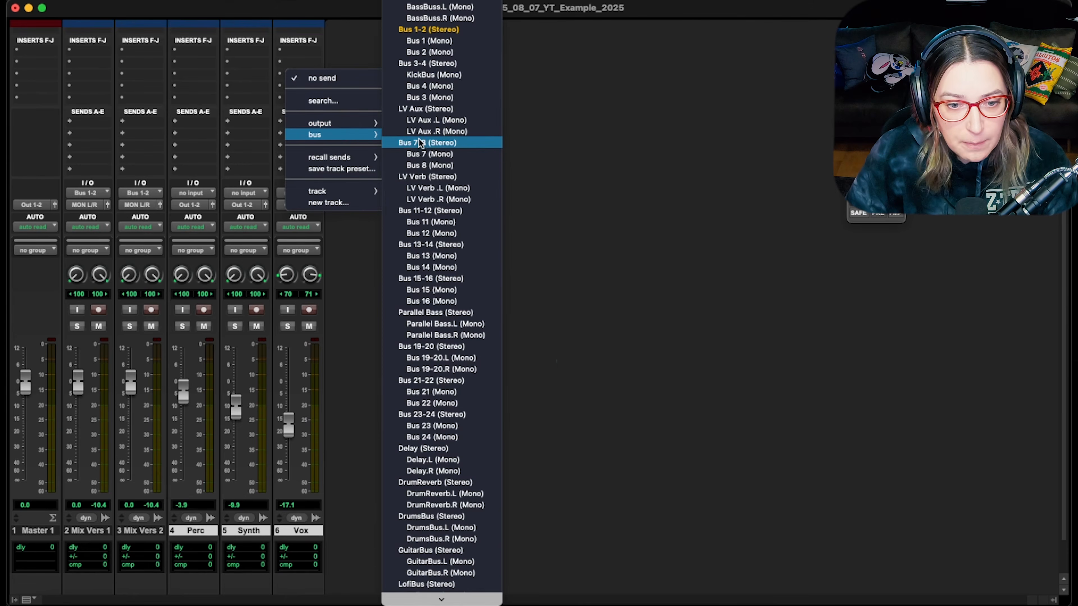
scroll(434, 246, down, 5)
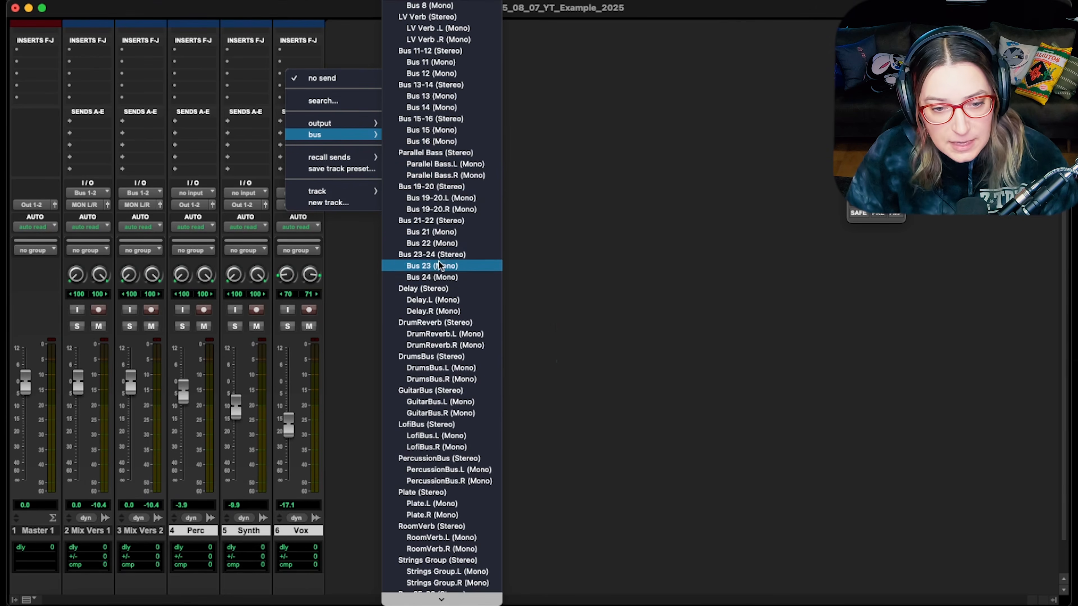
click(453, 254)
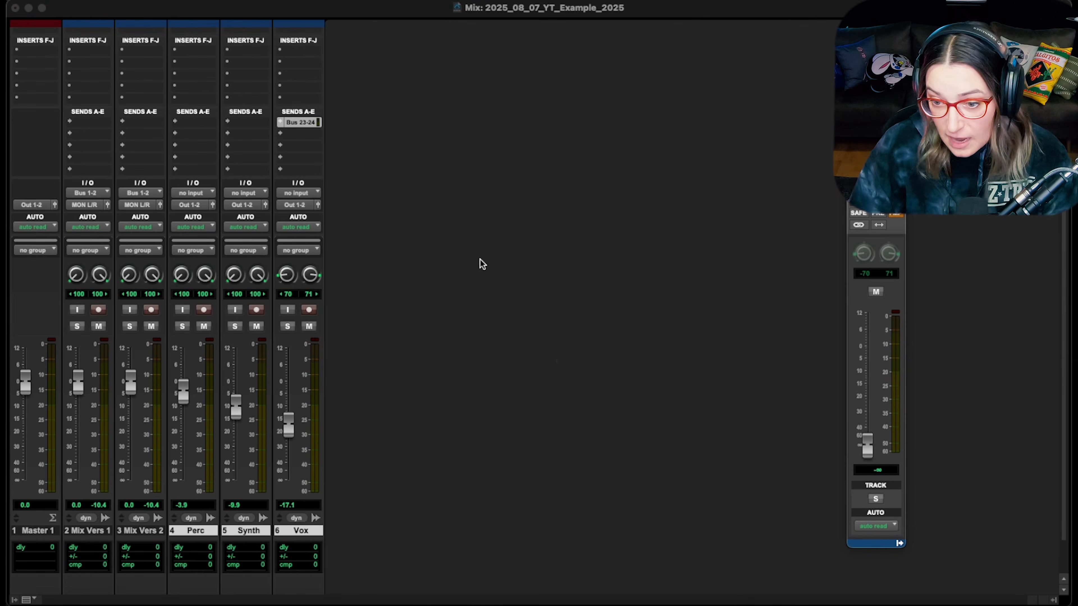
drag(876, 160, 498, 125)
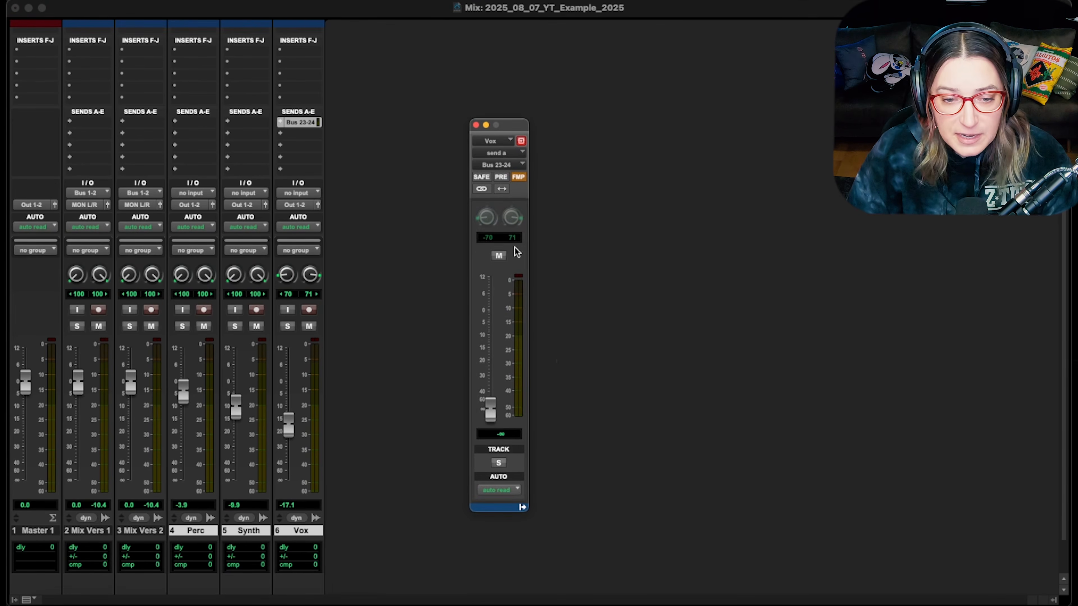
alt+click(491, 410)
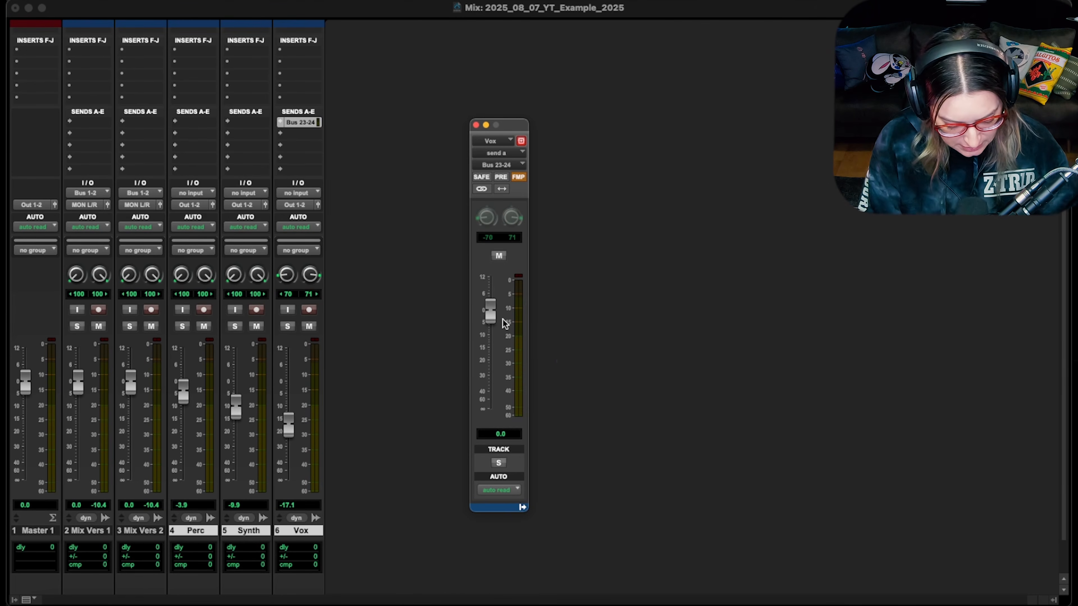
- Create one new stereo Aux Input track named Reverb
key(ctrl+shift+n)
key(ctrl+Down)
key(ctrl+Right)
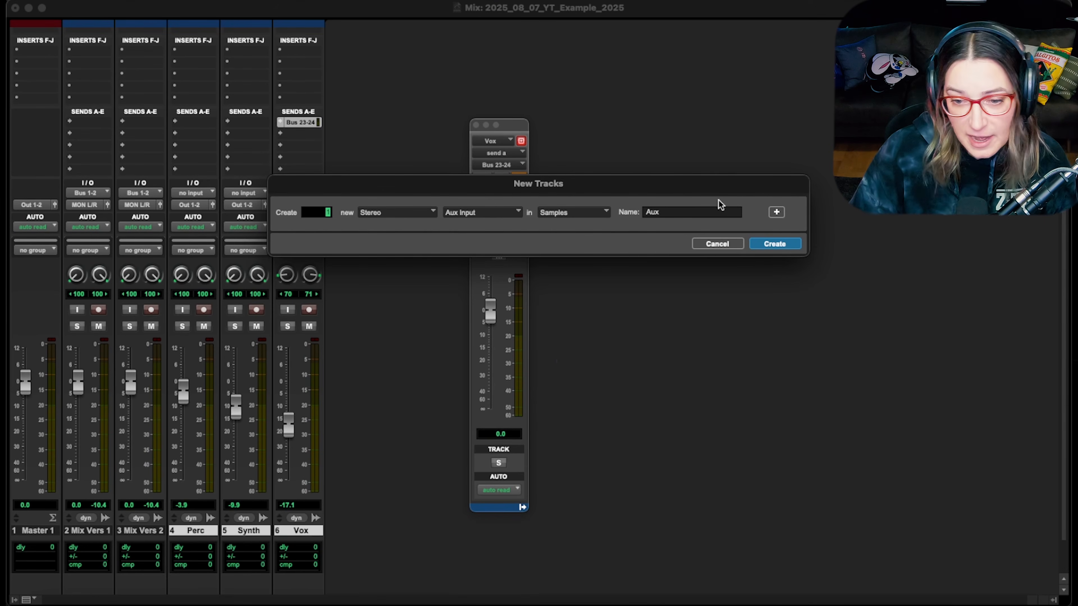
drag(679, 213, 641, 213)
text(Reverb)
key(Return)
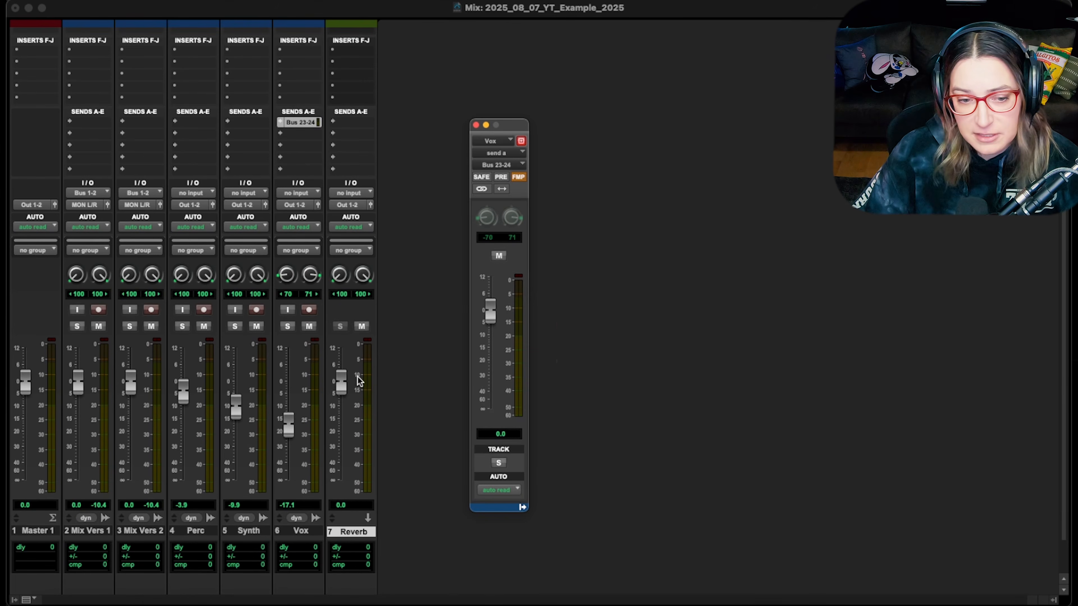
- Set the Reverb track's input to Bus 23-24 (Stereo)
click(361, 193)
mouse_move(365, 208)
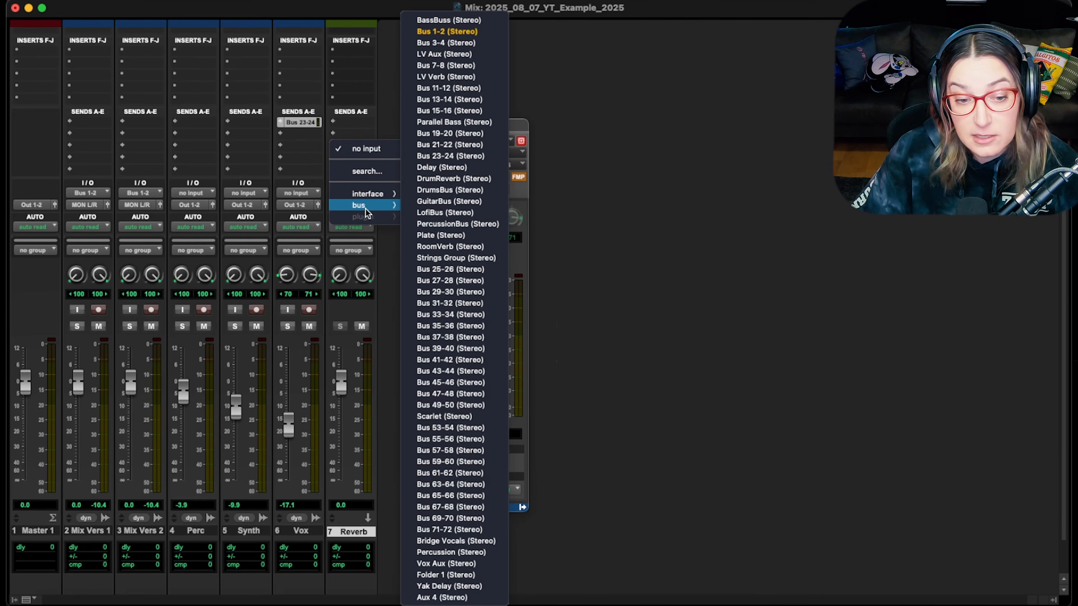
click(450, 156)
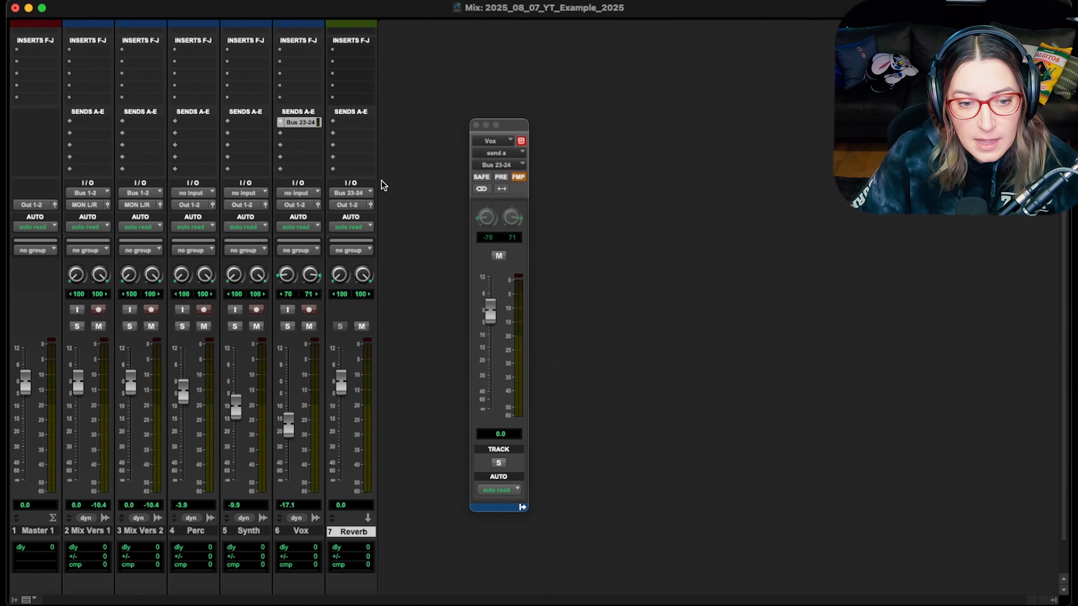
- Insert the multichannel D-Verb (stereo) plugin on the Reverb track, set its input gain to 0.0 dB and move its window clear of the mixer
click(339, 50)
mouse_move(395, 51)
mouse_move(499, 28)
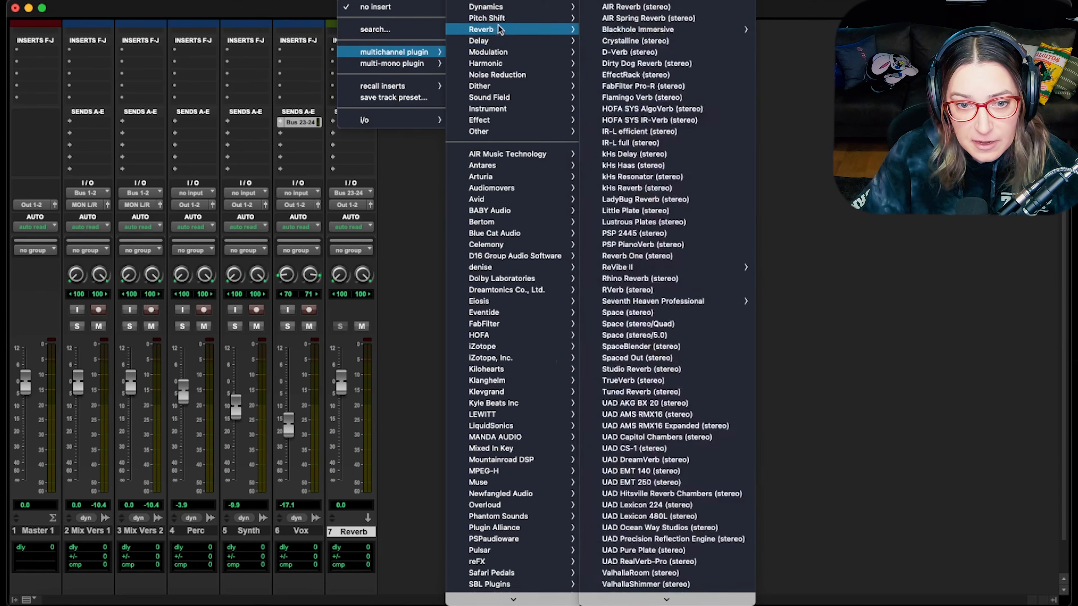
scroll(672, 187, down, 2)
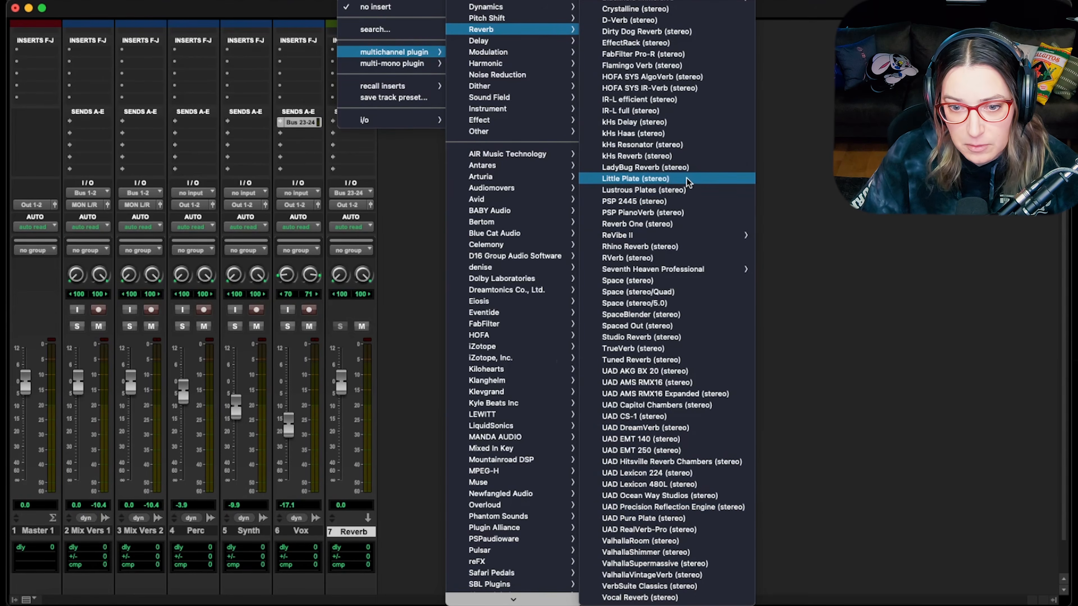
scroll(624, 57, up, 2)
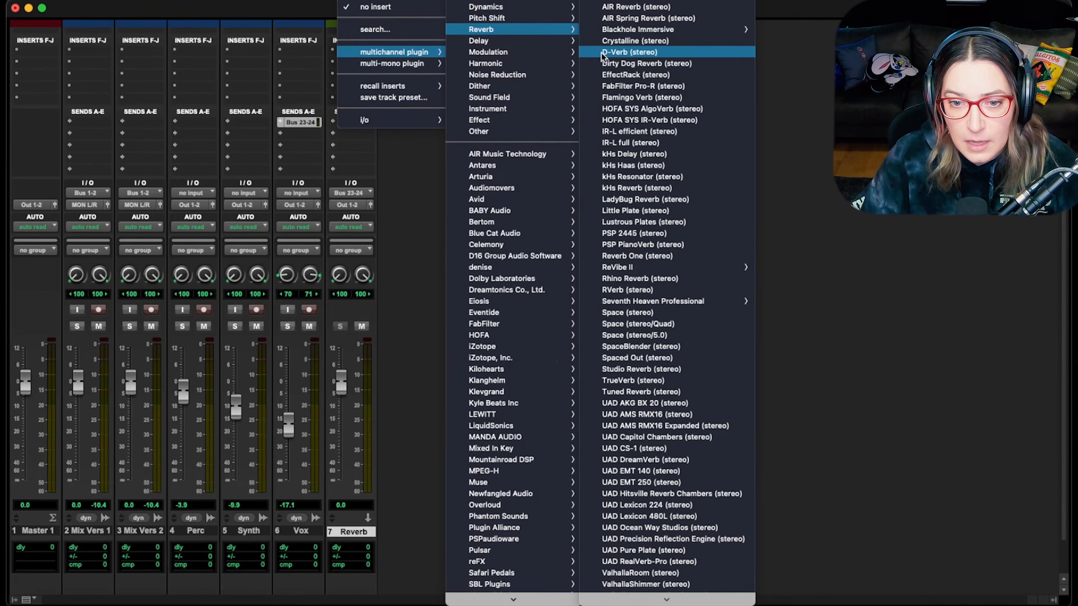
click(615, 55)
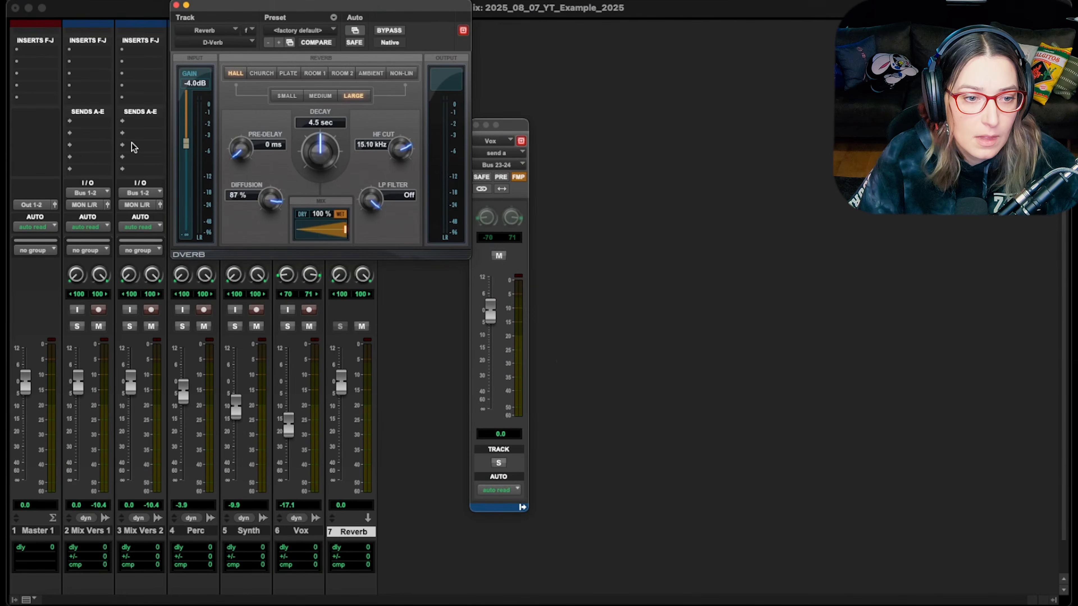
drag(182, 140, 189, 83)
drag(229, 6, 650, 53)
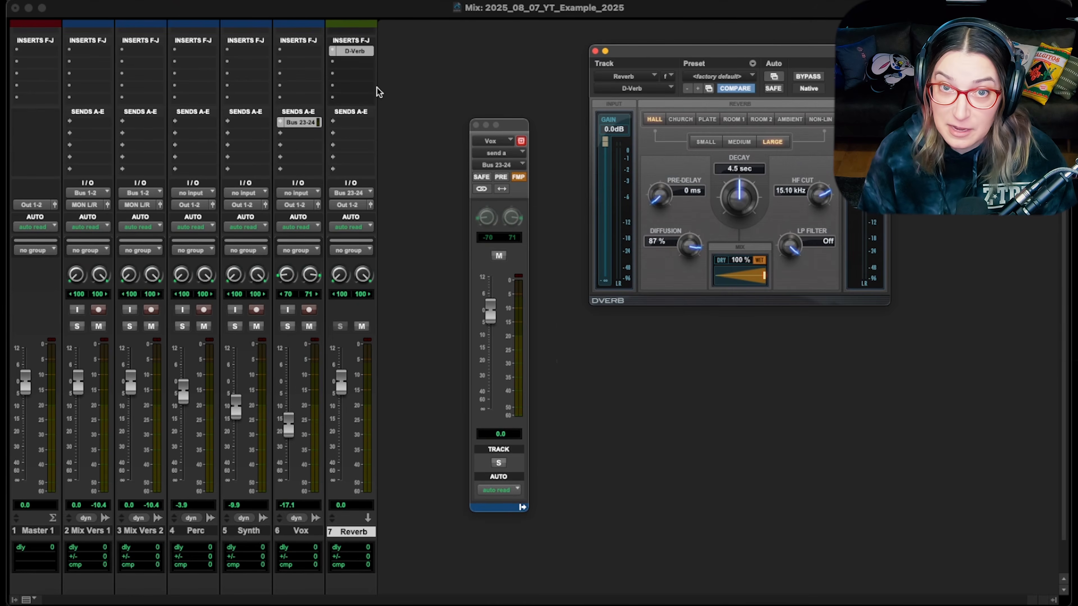
click(426, 147)
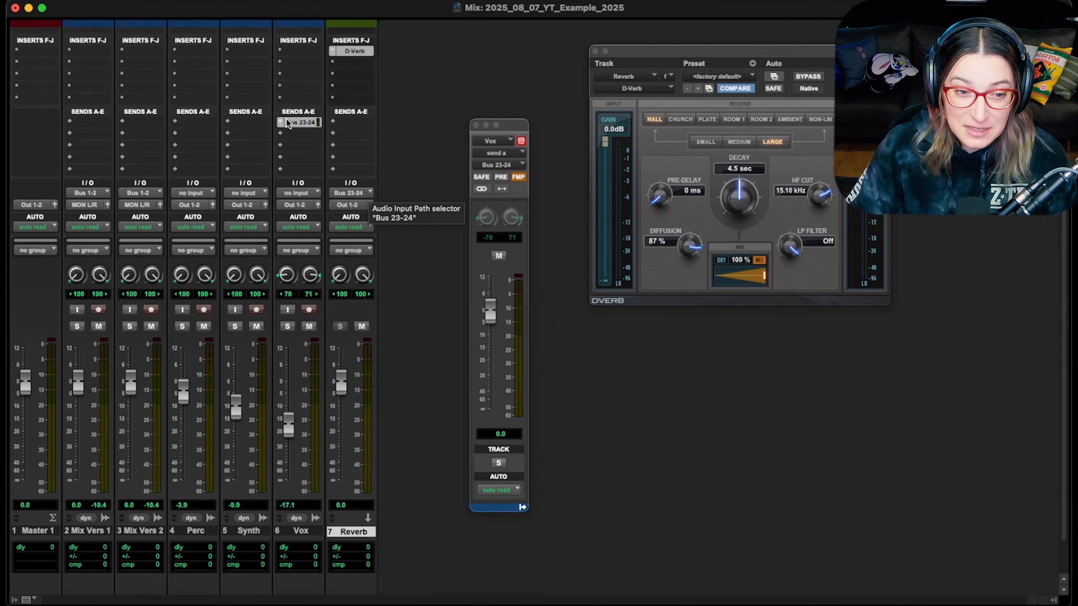
- Create a stereo Aux Input track named Reverb 2 from the Vox track's second send slot, next to the current track, and select only it
click(288, 134)
mouse_move(288, 133)
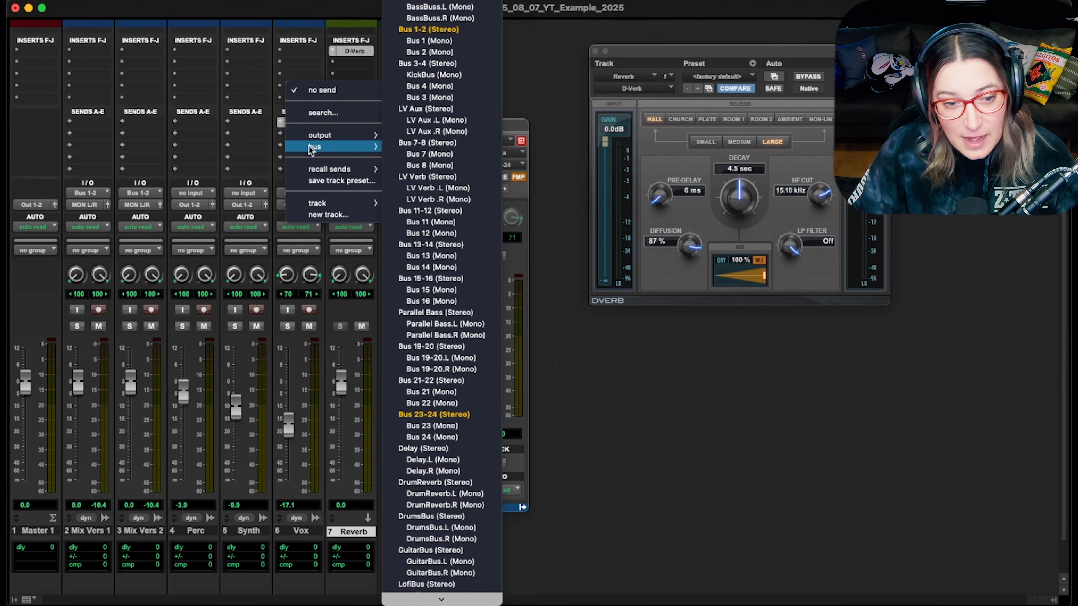
click(336, 215)
text(Reverb 2)
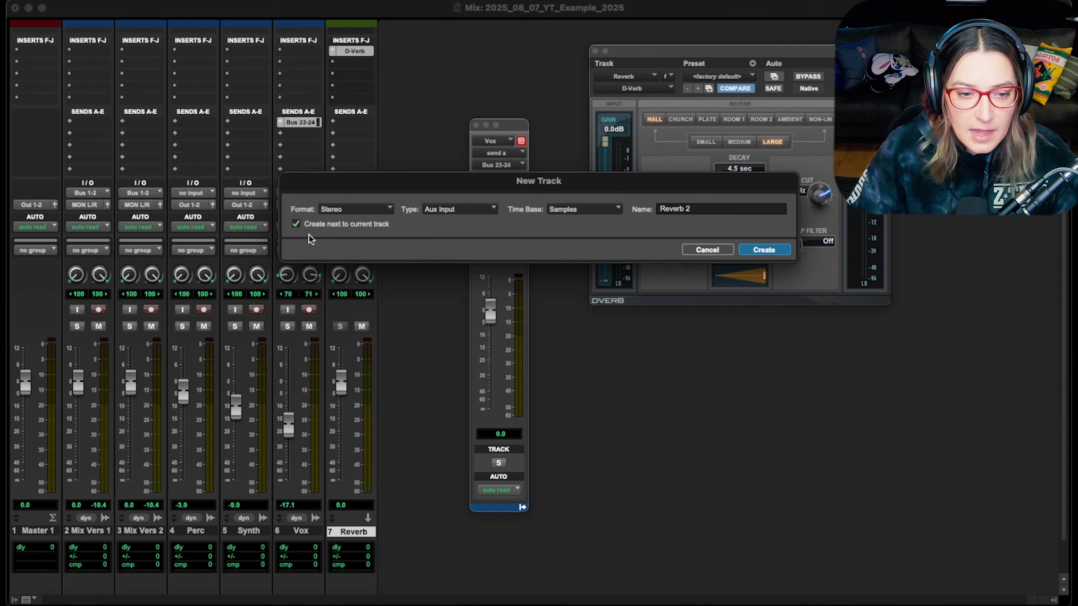
click(776, 252)
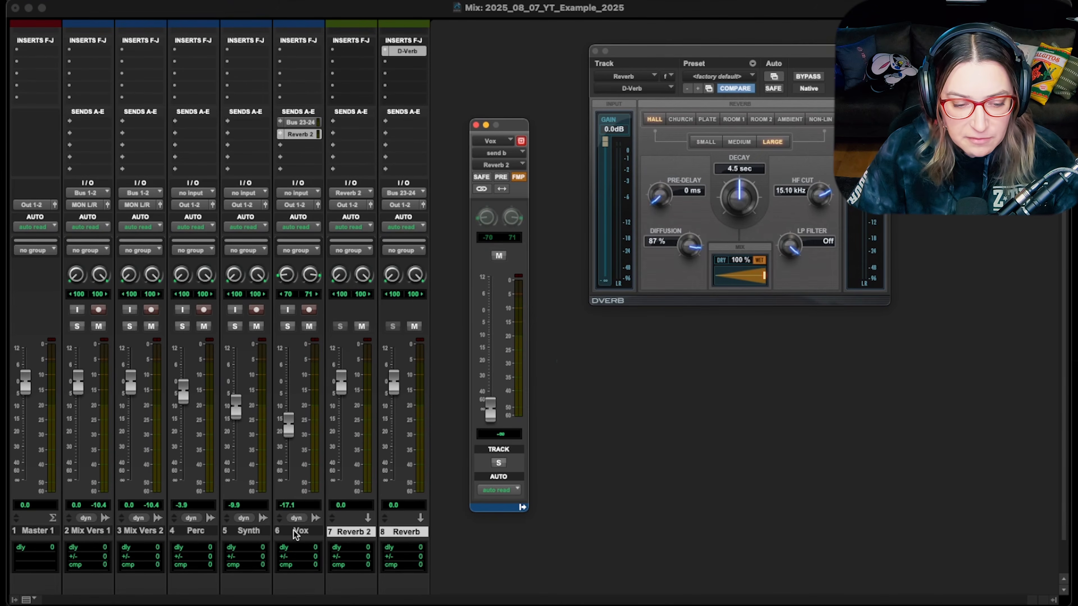
click(338, 529)
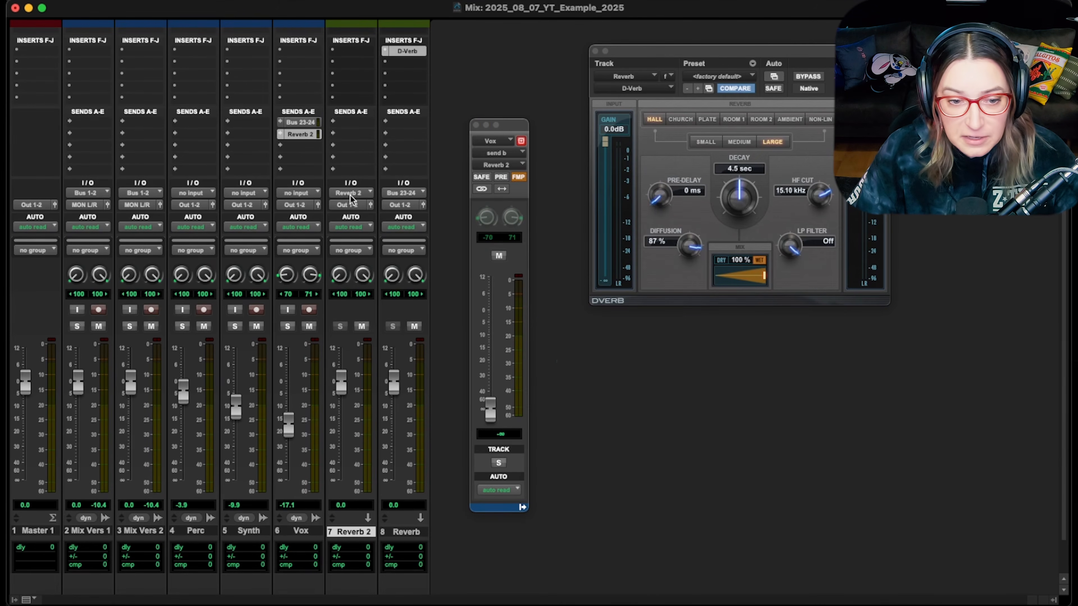
- Look up the Reverb 2 (Stereo) bus among the buses available to an empty send slot on the Vox track
click(282, 147)
mouse_move(322, 159)
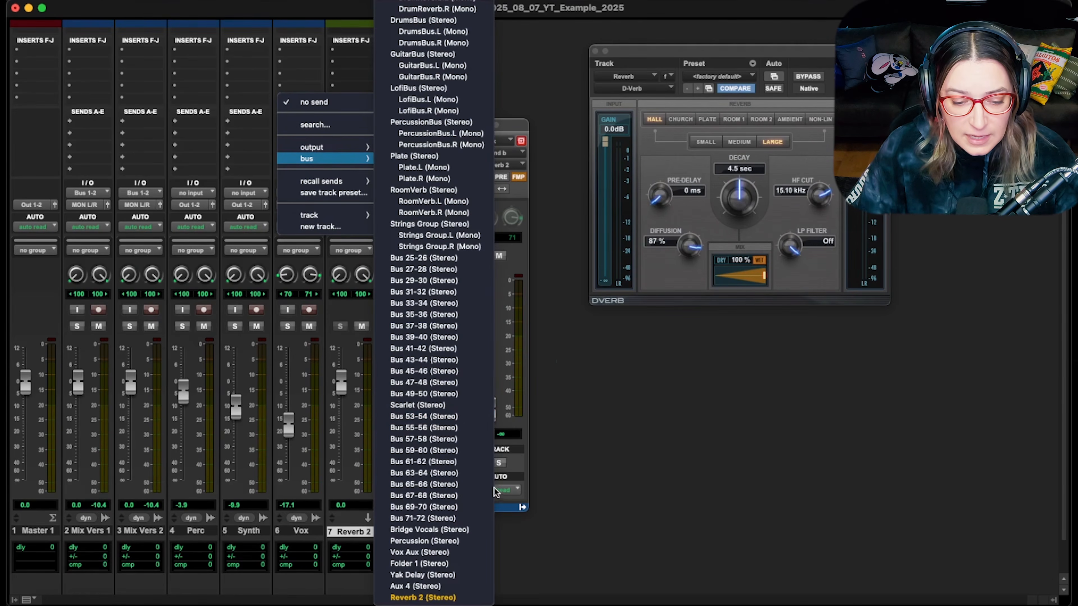
click(424, 597)
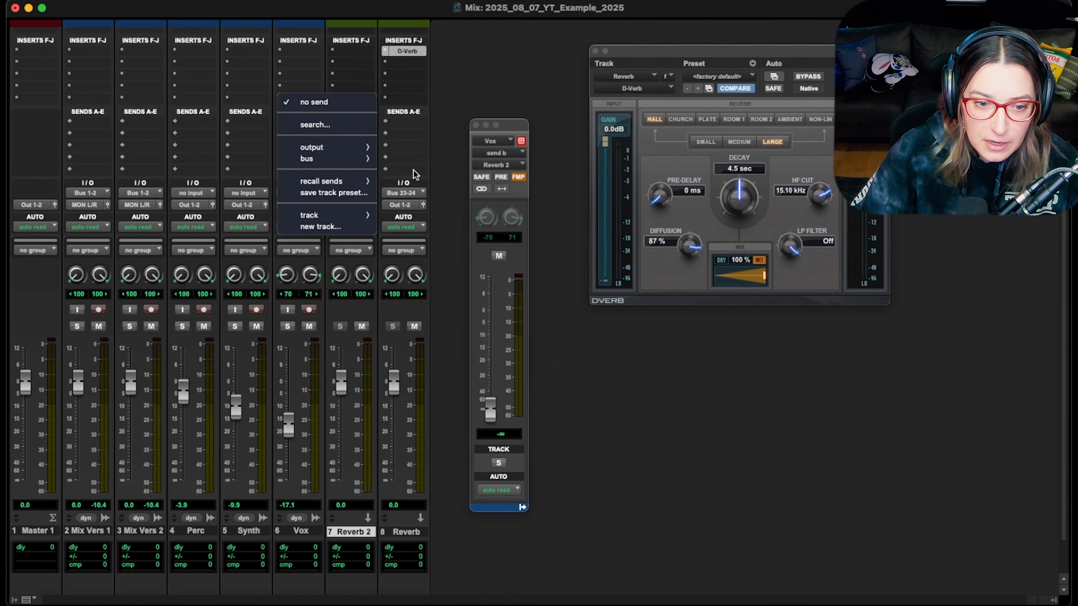
mouse_move(334, 162)
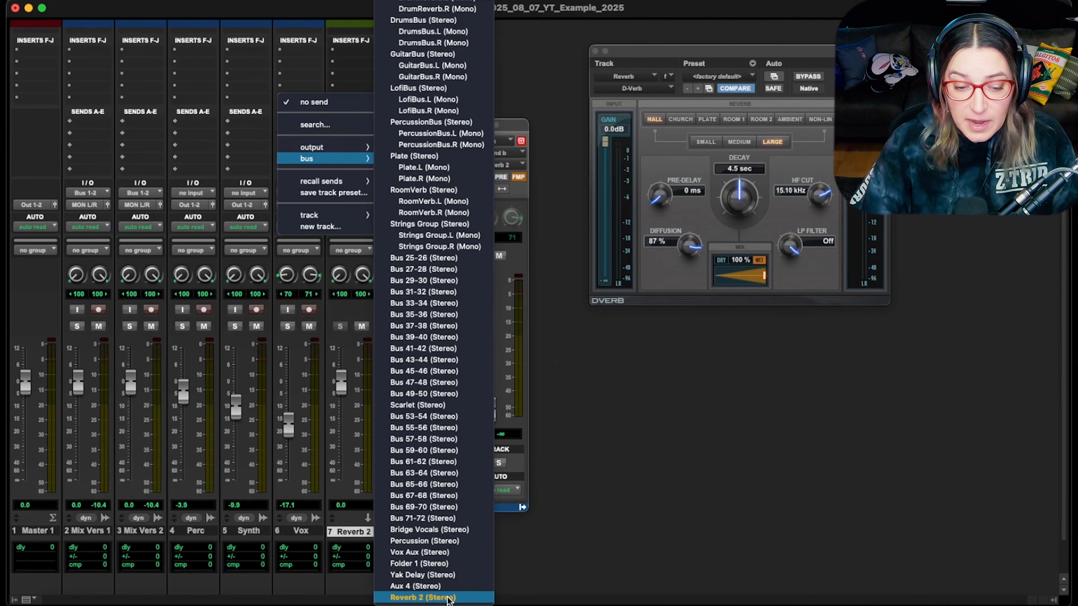
click(446, 598)
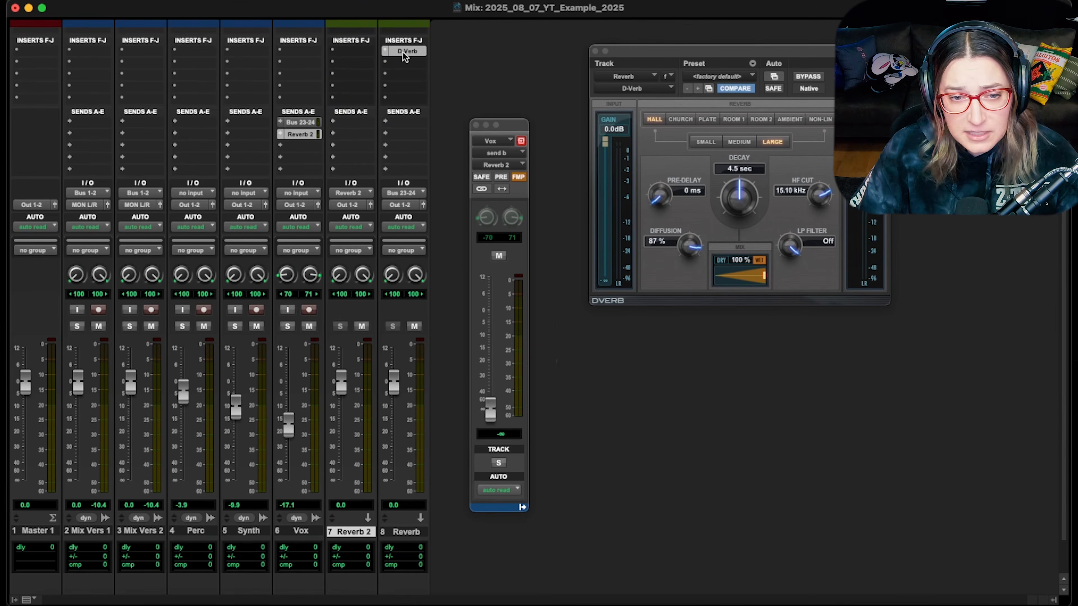
- Copy the D-Verb insert from the Reverb track to the same insert slot on the Reverb 2 track
drag(405, 51, 356, 52)
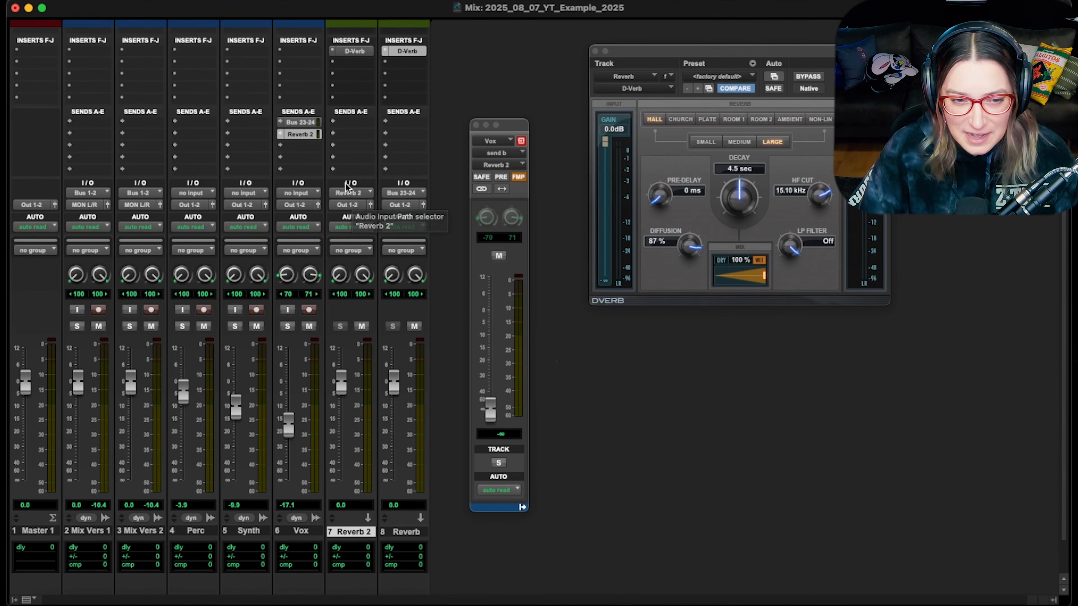
- Rename the Vox track's Bus 23-24 send path to Reverb and set the level of its Reverb 2 send to 0.0
right_click(300, 121)
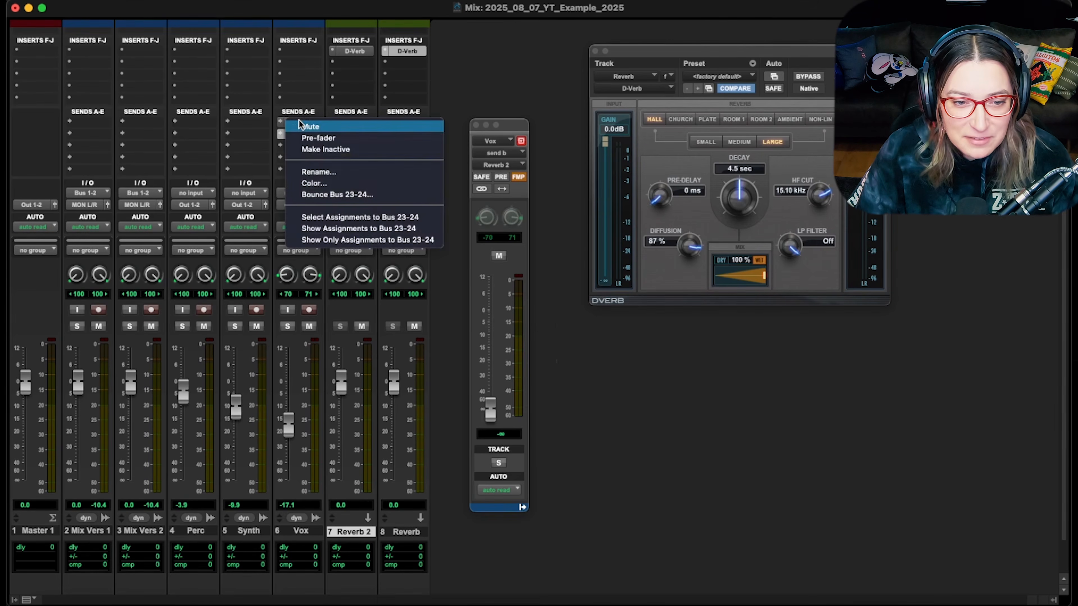
click(325, 169)
text(Reverb)
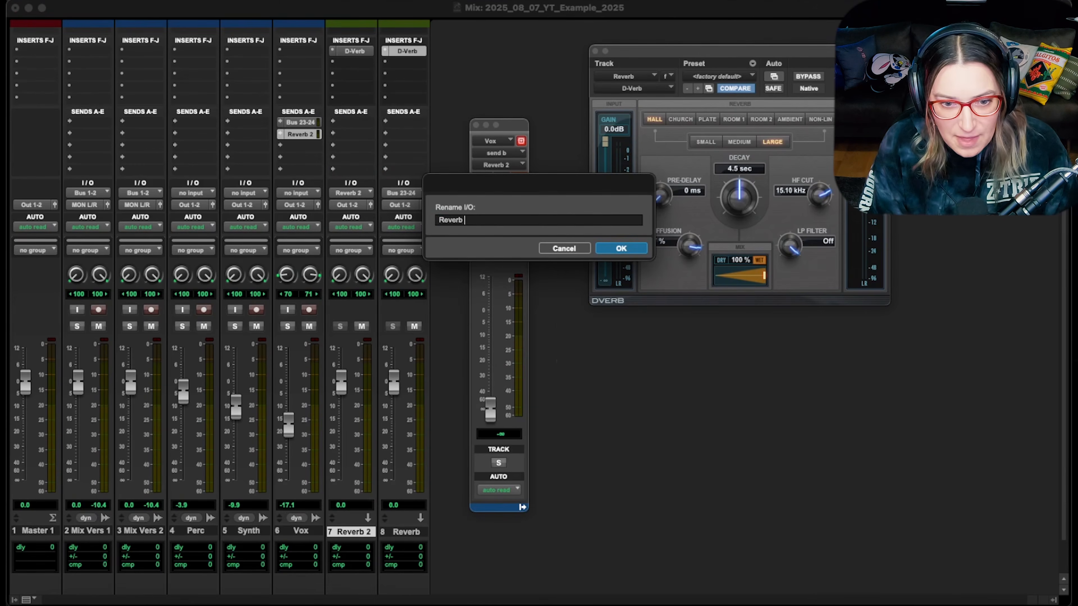
key(Return)
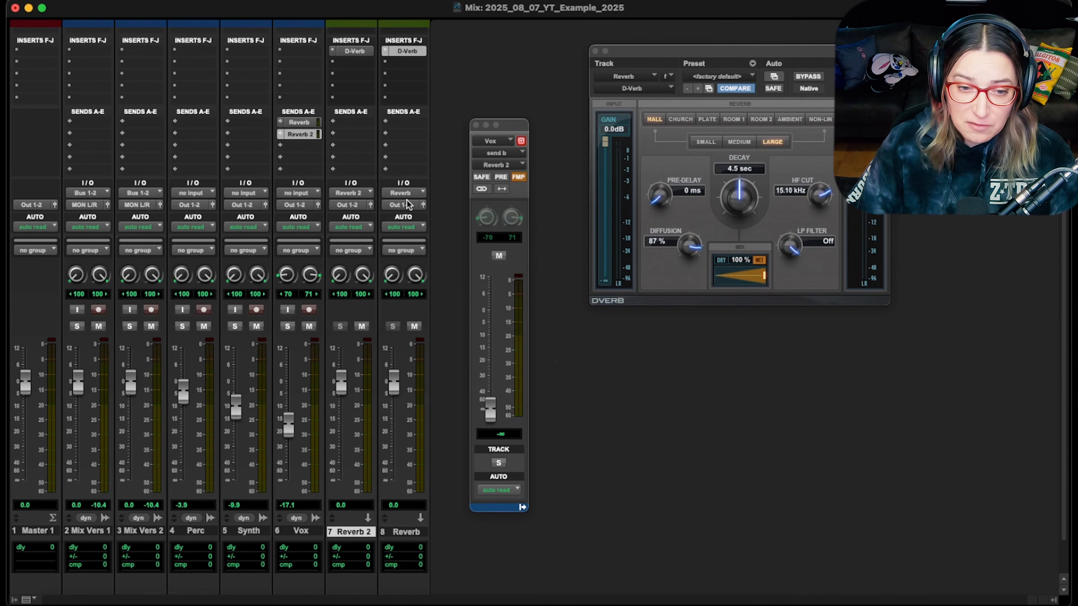
alt+click(489, 407)
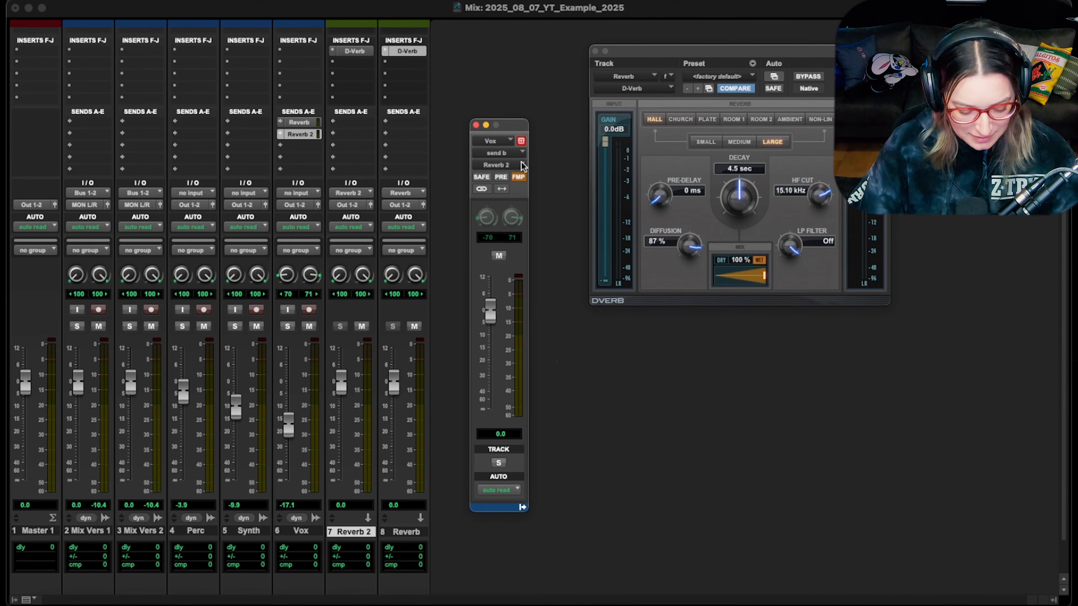
- Select the tracks from Mix Vers 2 through Vox
click(295, 531)
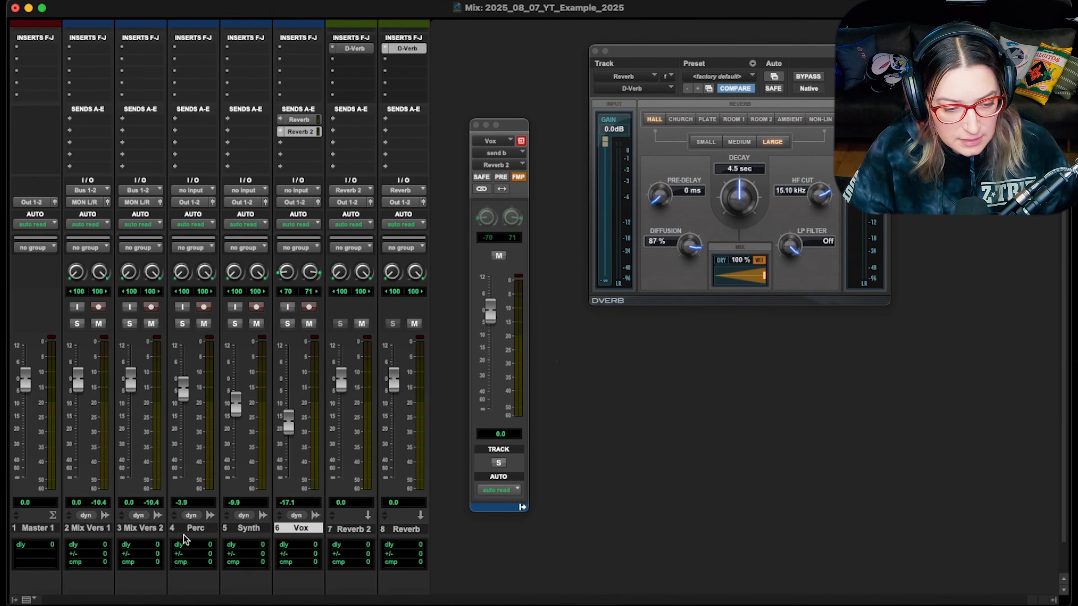
shift+click(146, 529)
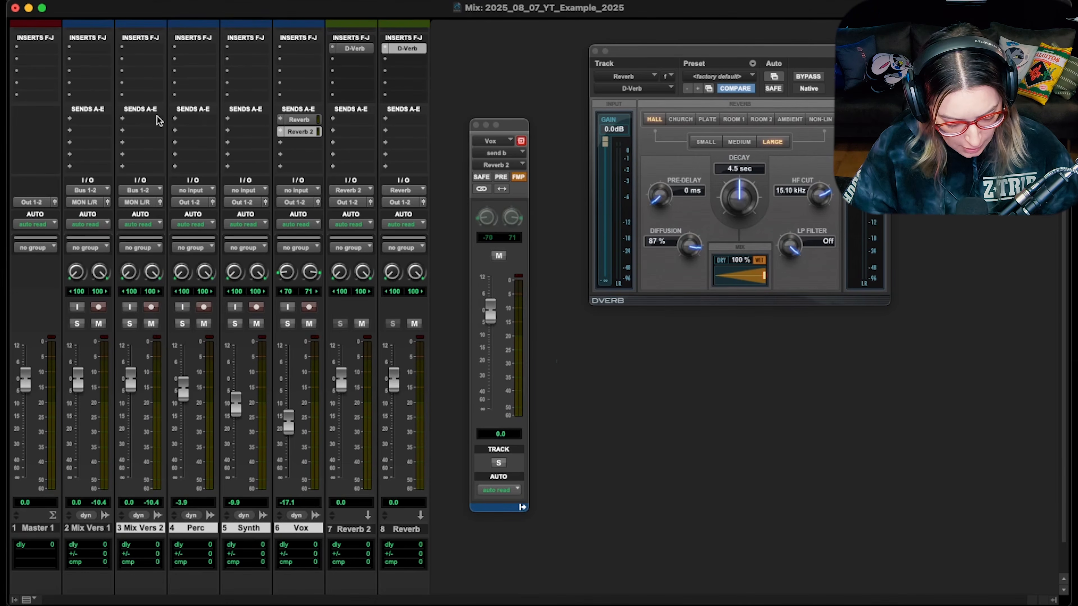
- Assign send d on the selected tracks to consecutive stereo buses starting with Bus 11-12, and remove those sends again
click(130, 120)
click(115, 151)
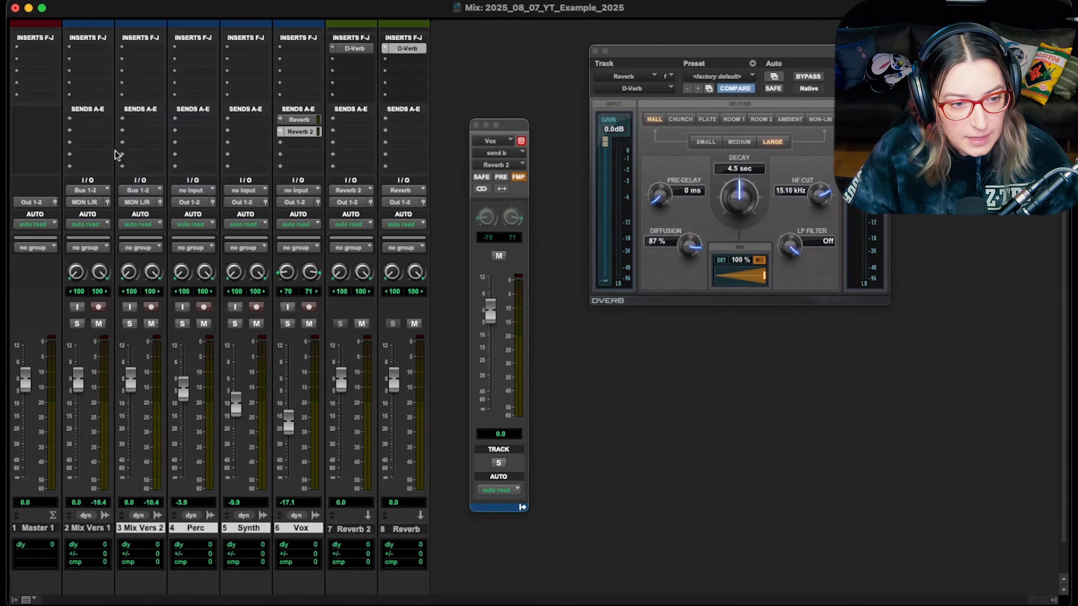
click(132, 154)
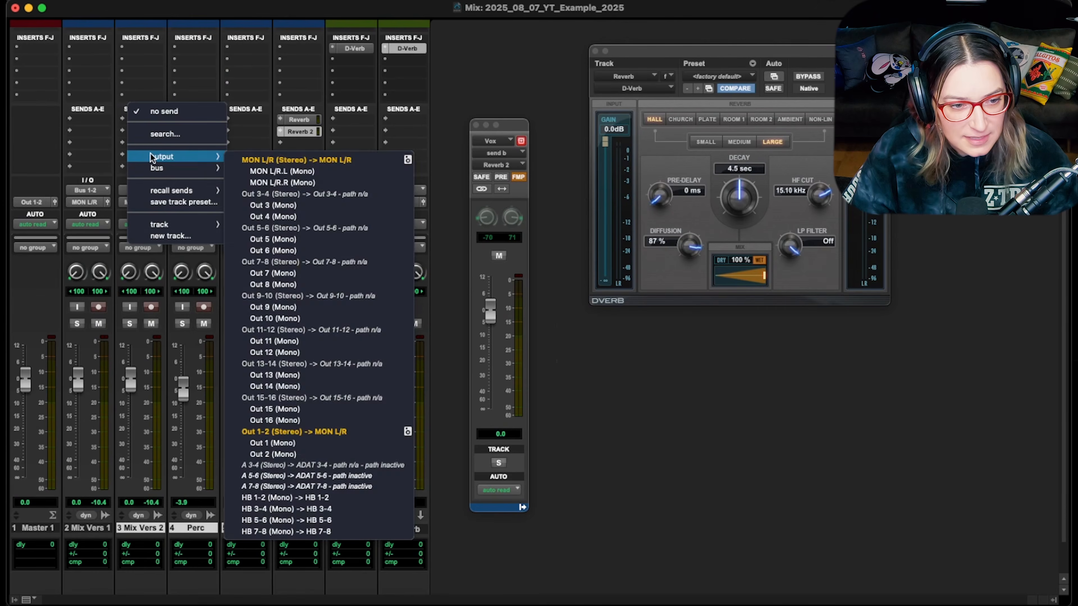
mouse_move(174, 169)
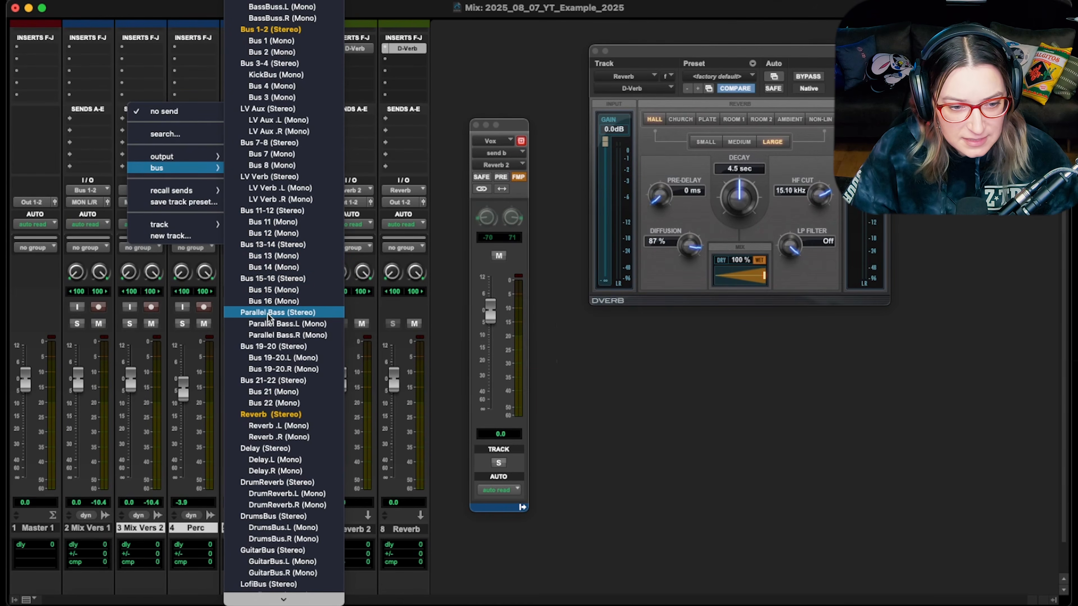
click(296, 211)
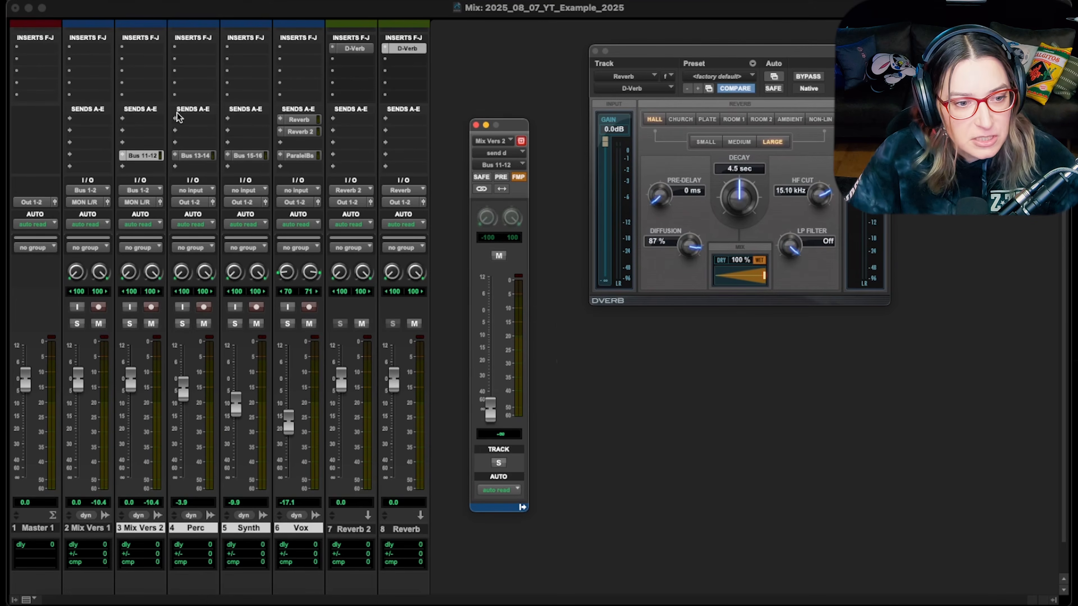
click(121, 156)
click(136, 119)
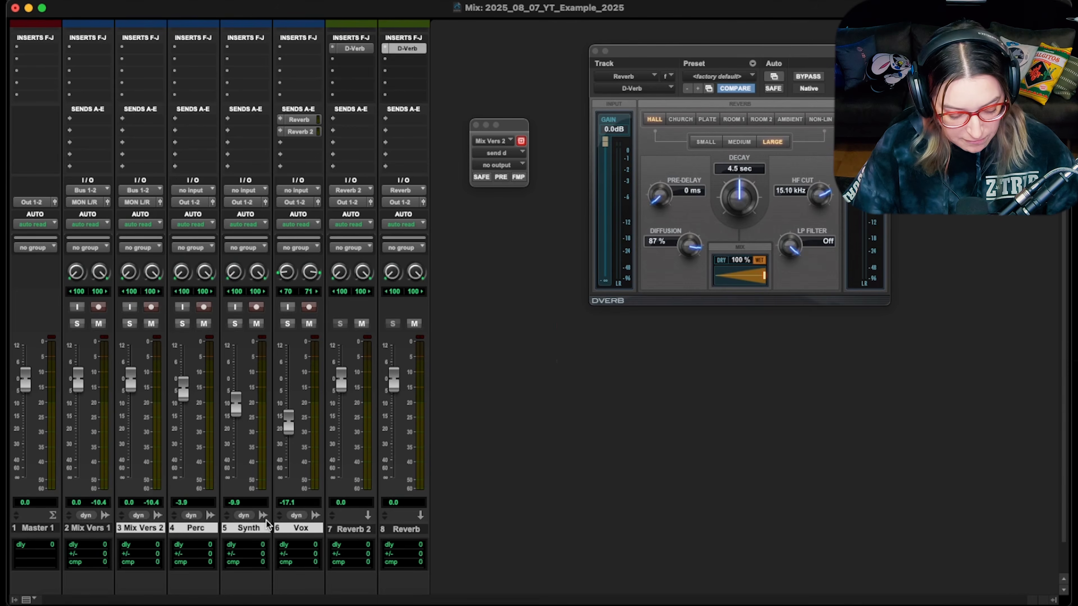
- Assign send d on all selected tracks to the Reverb (Stereo) bus and set these sends' levels to 0.0
click(128, 154)
mouse_move(165, 170)
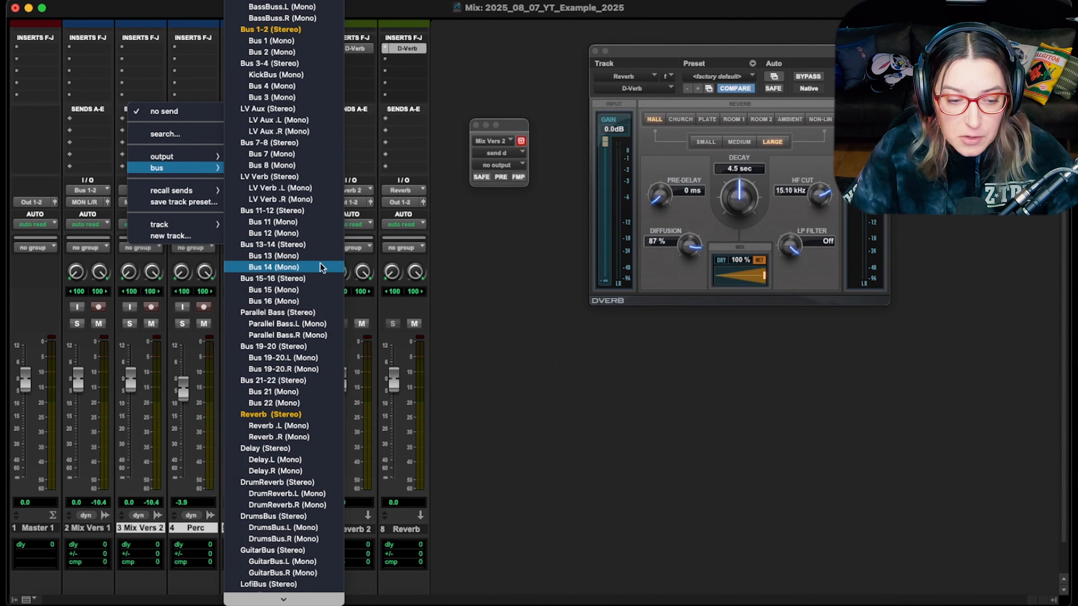
click(309, 414)
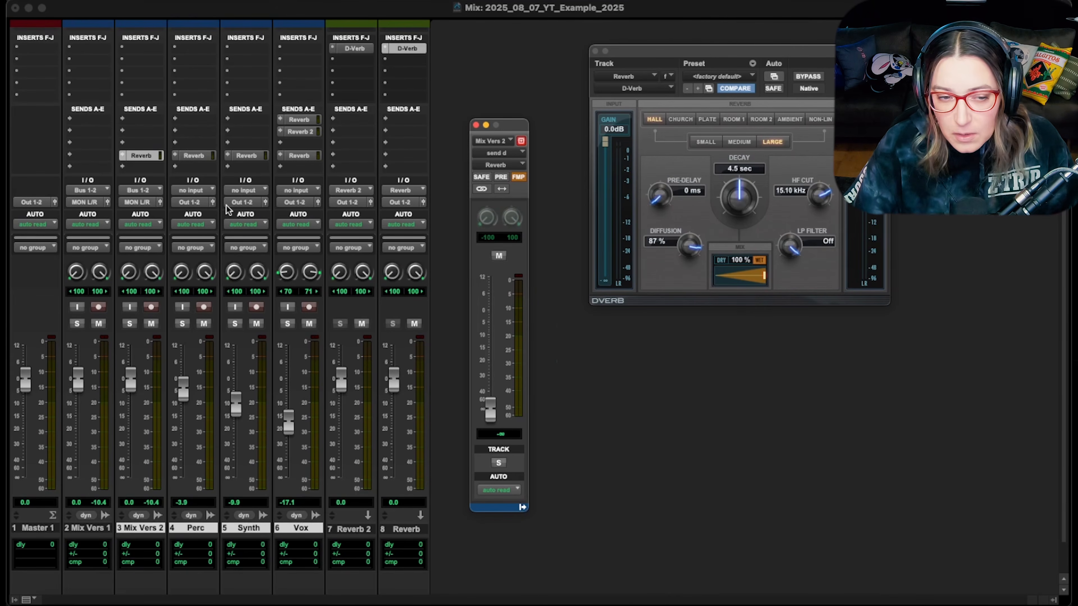
alt+click(493, 410)
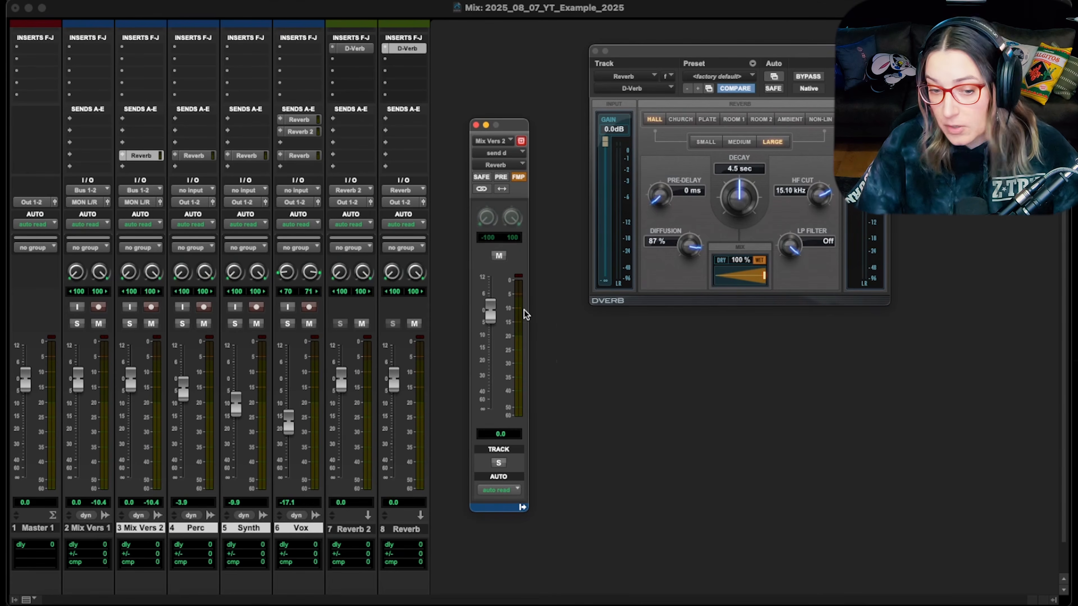
- Check the level of send d on each of the Mix Vers 2, Perc, Synth and Vox tracks
click(202, 154)
click(245, 156)
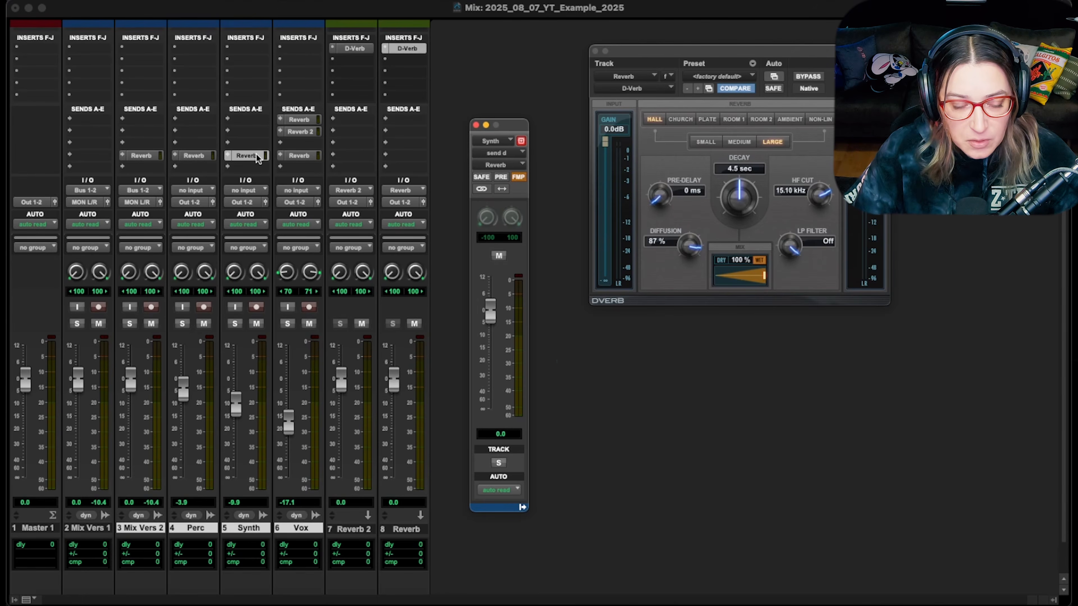
click(291, 156)
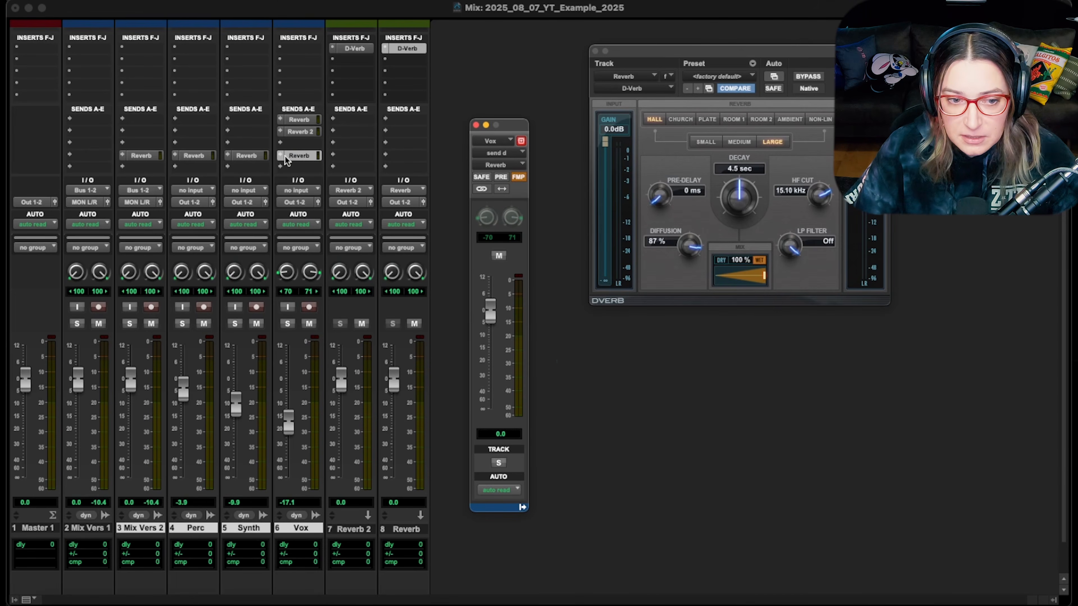
click(246, 155)
click(189, 158)
click(157, 157)
click(190, 156)
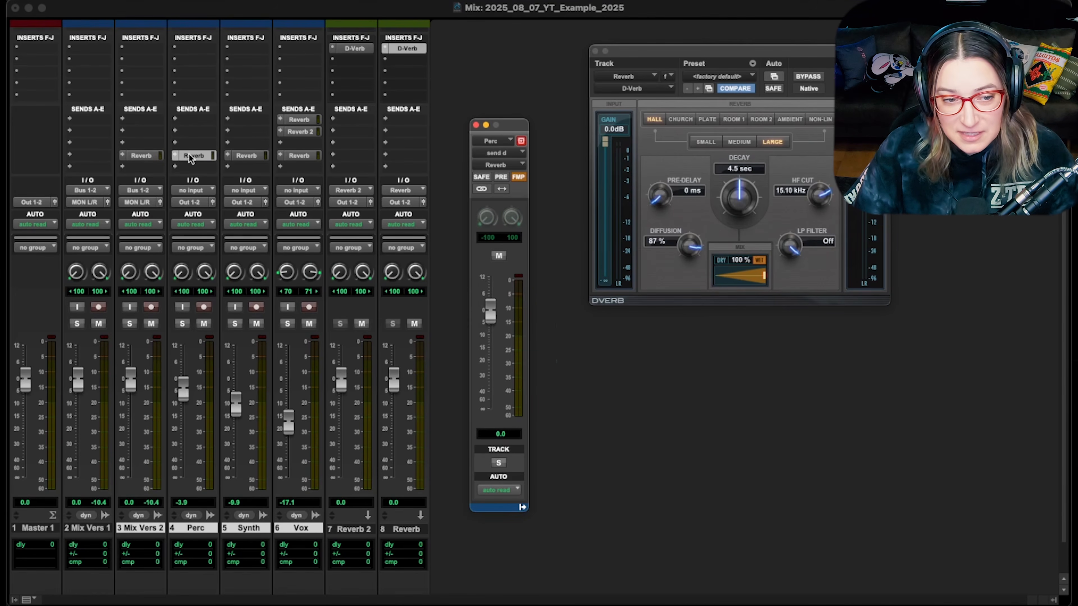
click(147, 157)
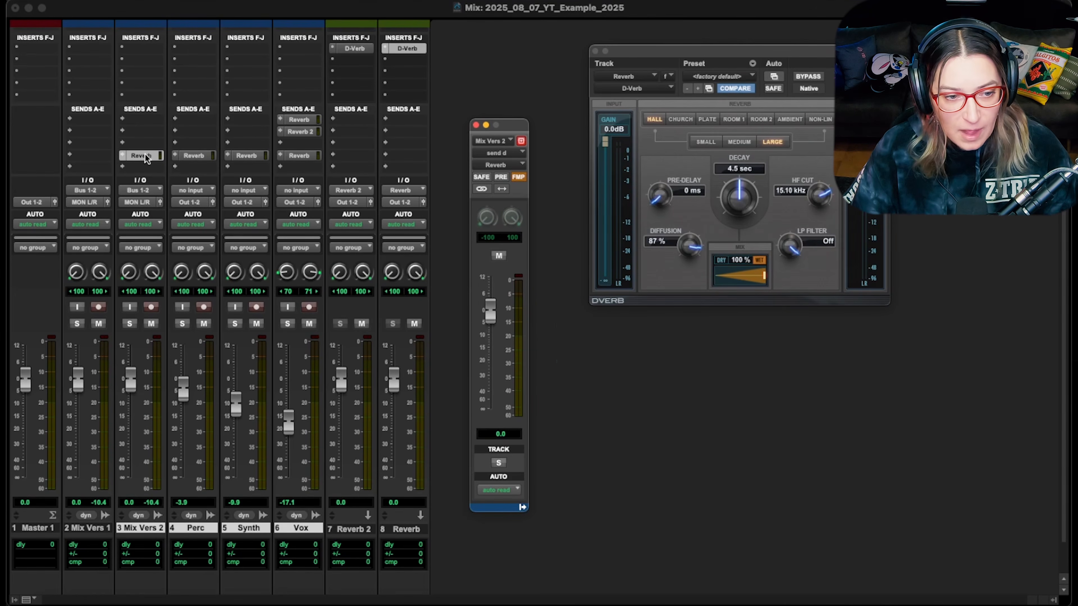
- Undo the send level change, compare the Perc and Synth sends, and redo the change
click(205, 157)
key(super+z)
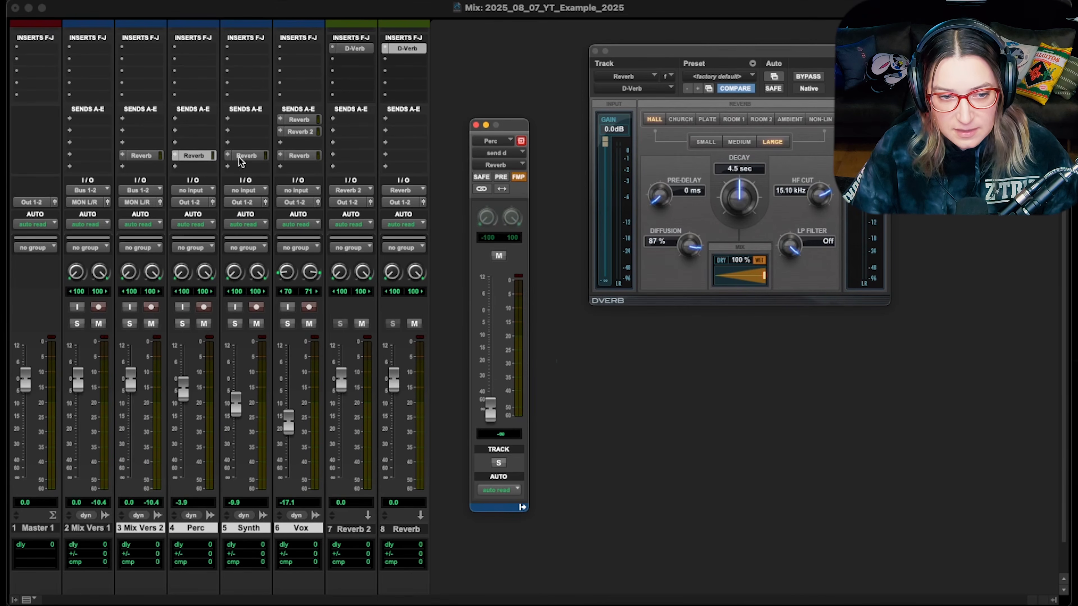
click(251, 156)
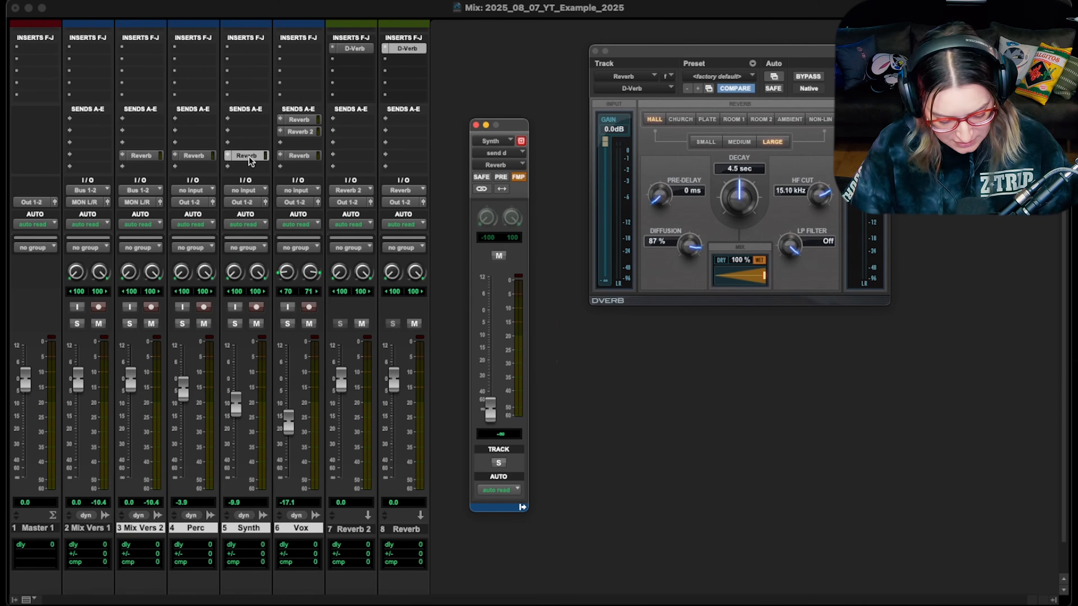
key(super+shift+z)
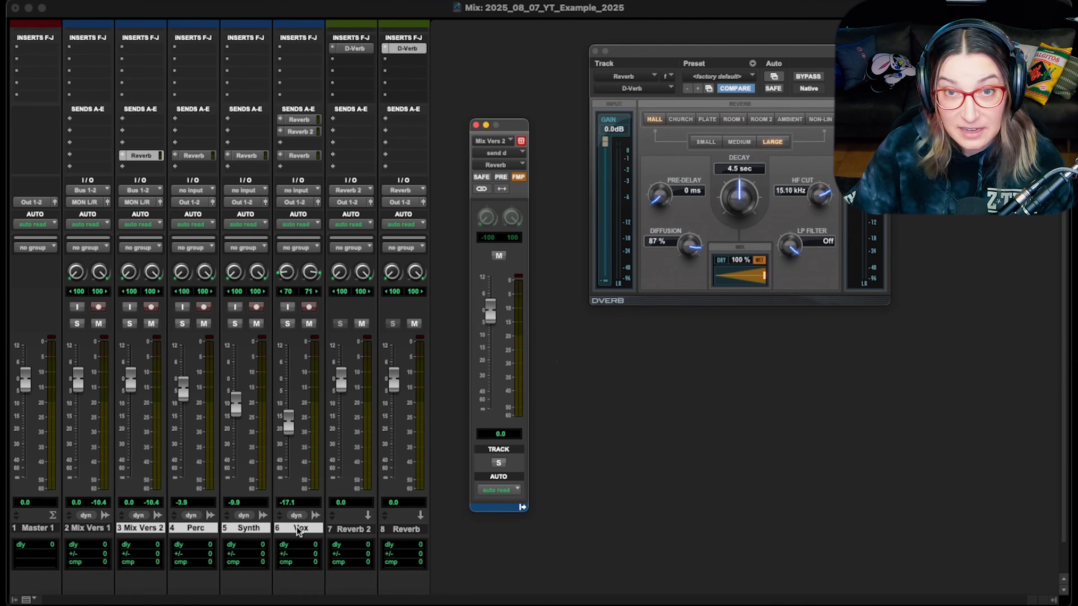
- Rename the Reverb bus from the Vox track's first send to Reverb COOL and nudge the send window slightly
right_click(299, 120)
click(321, 169)
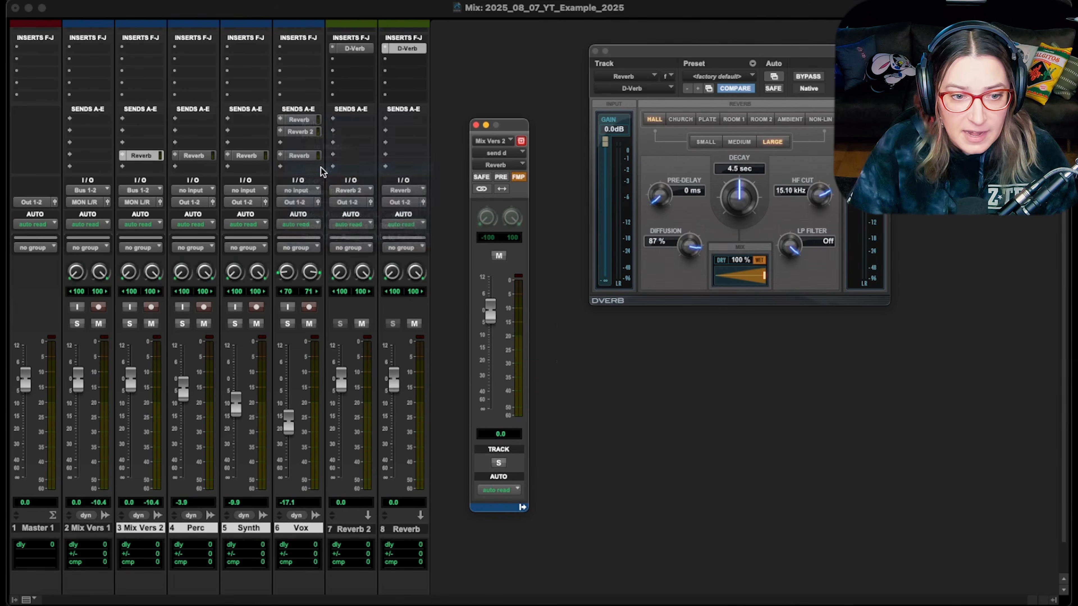
key(Right)
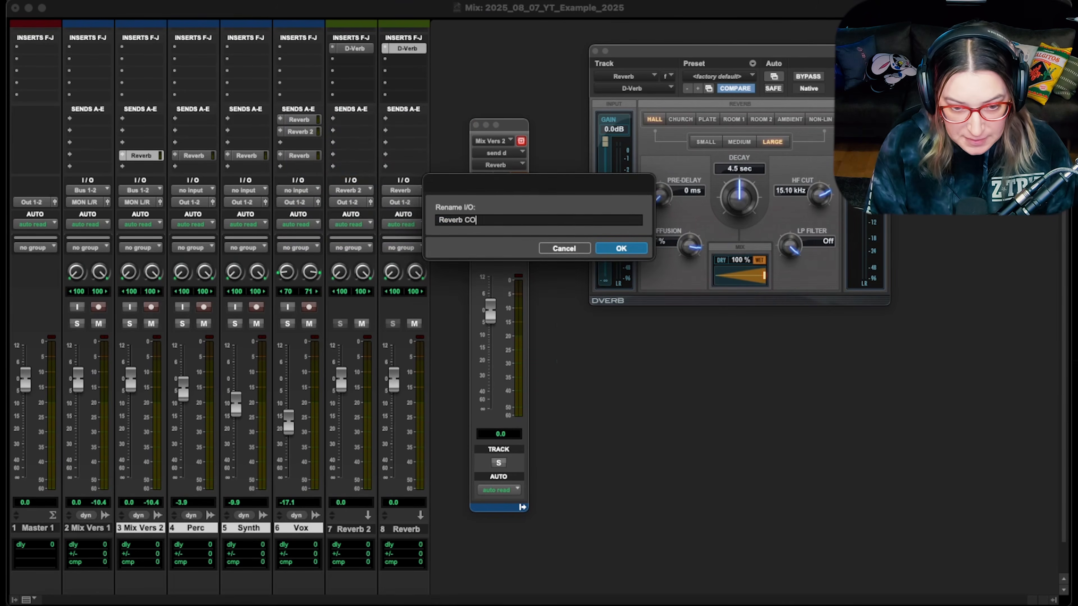
key(Return)
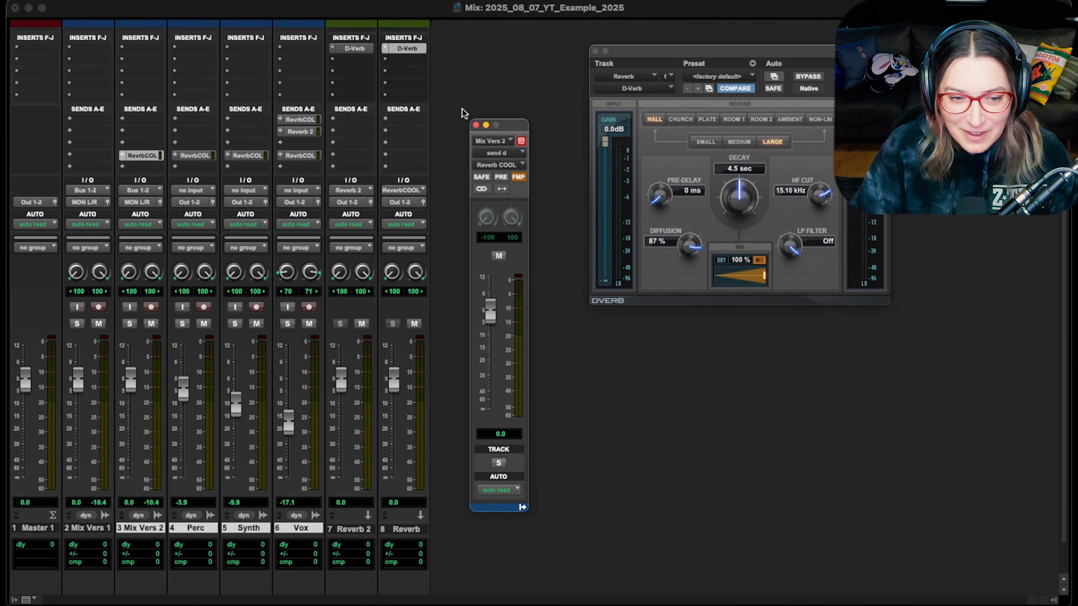
drag(510, 122, 511, 118)
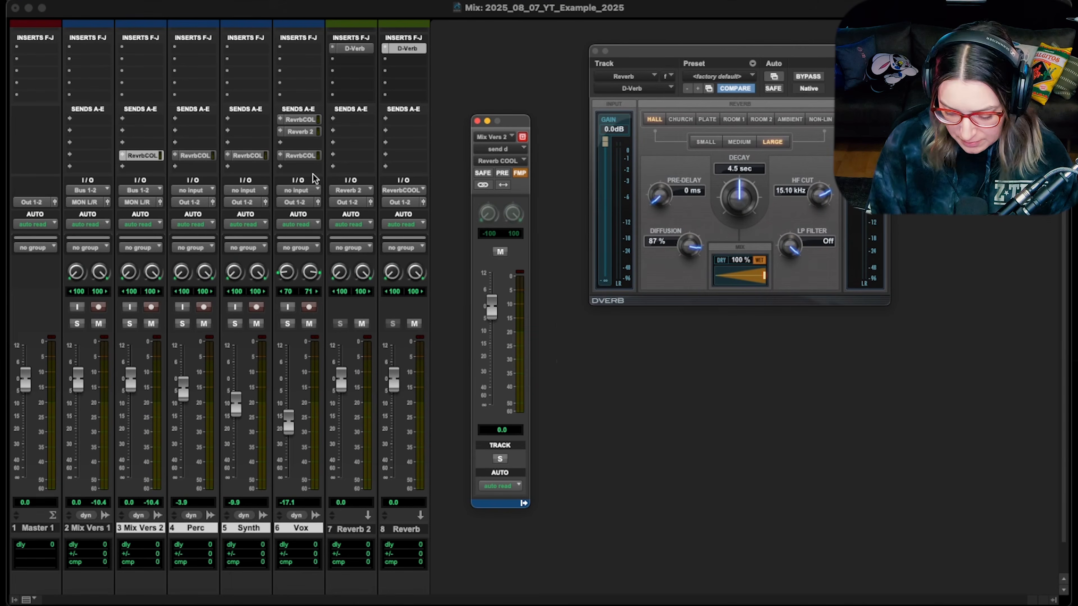
- Switch to the Edit window and rename the bus of the Vox track's fourth send to Reverb Yeah!
key(super+equal)
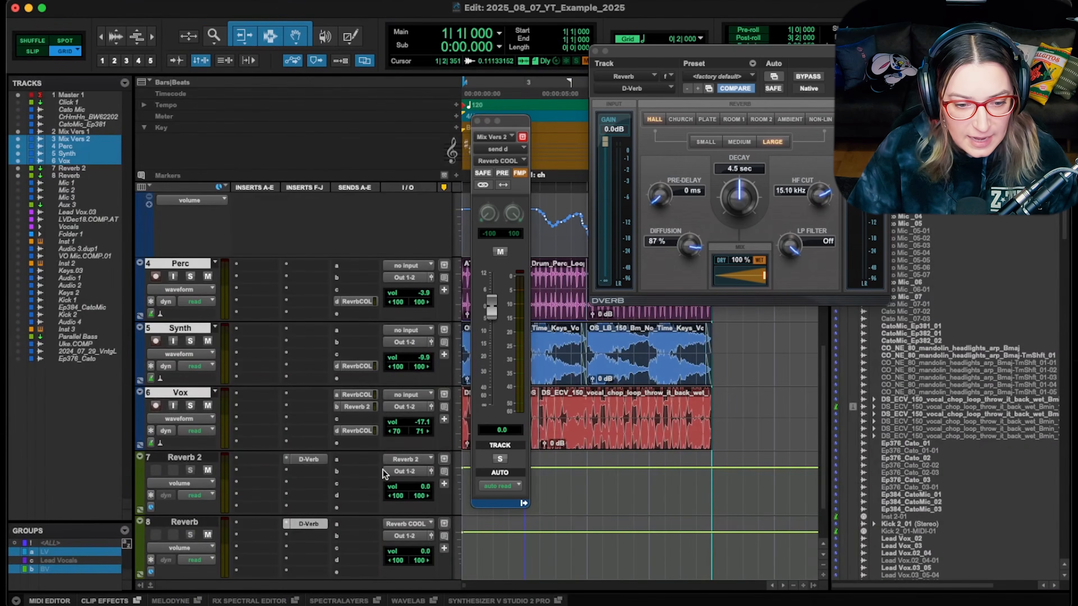
right_click(362, 431)
click(387, 482)
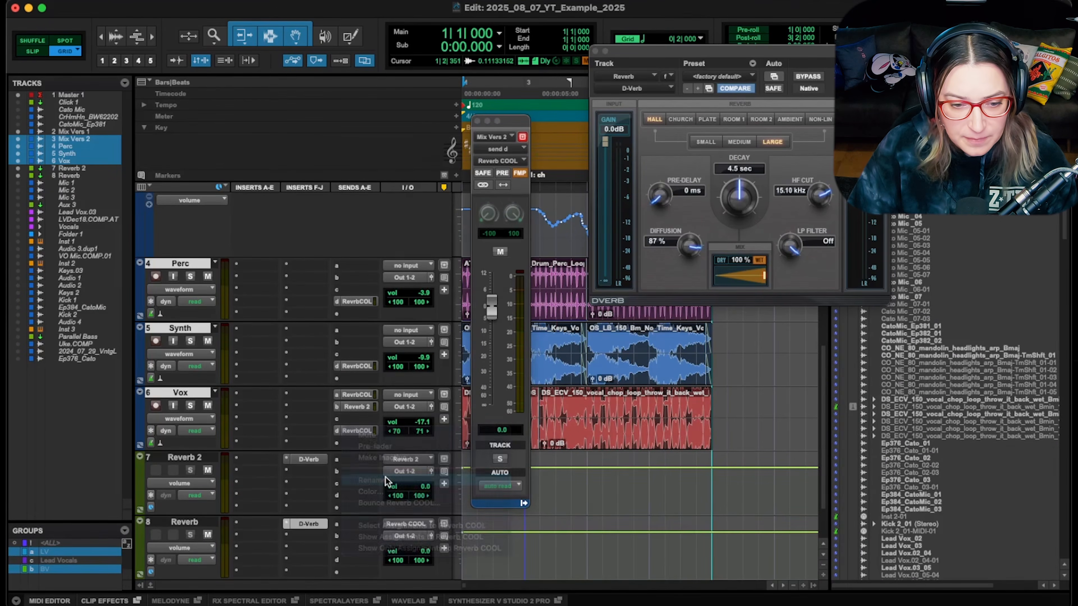
key(Right)
key(BackSpace)
key(BackSpace)
key(BackSpace)
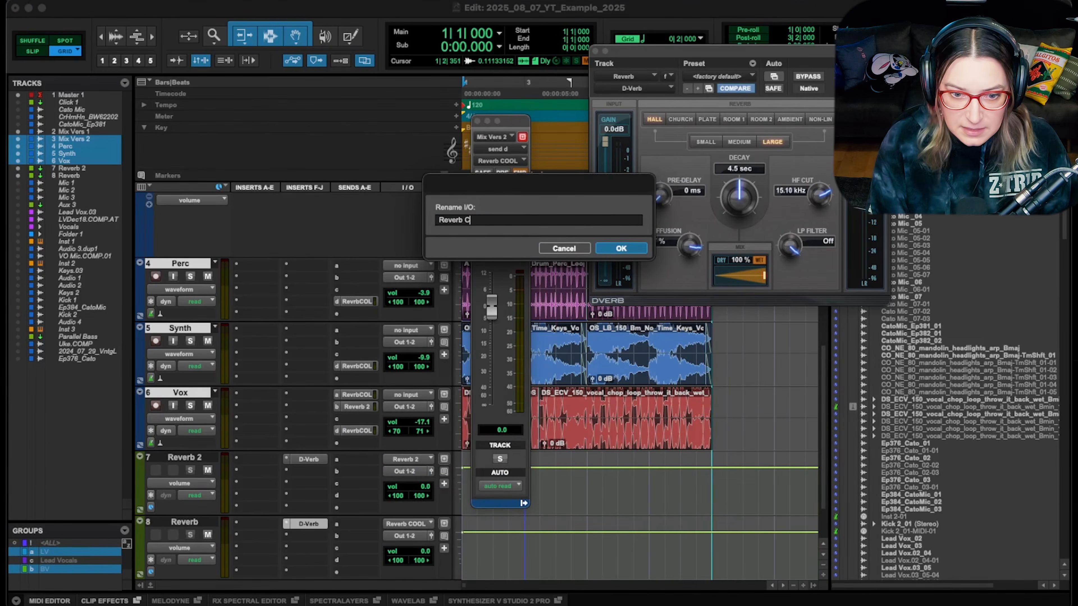
text(Yeah!)
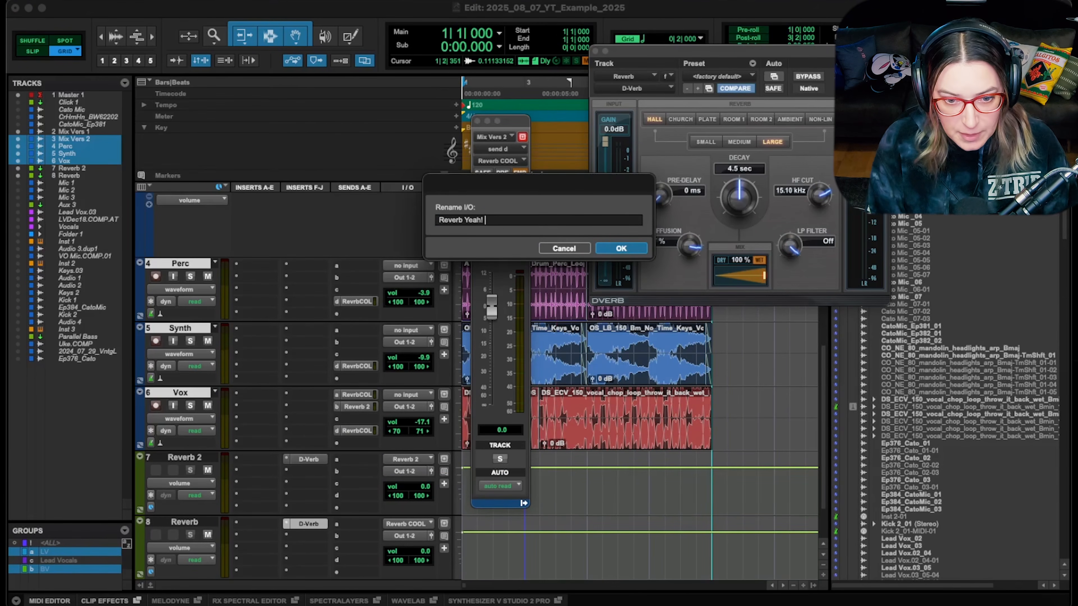
key(Return)
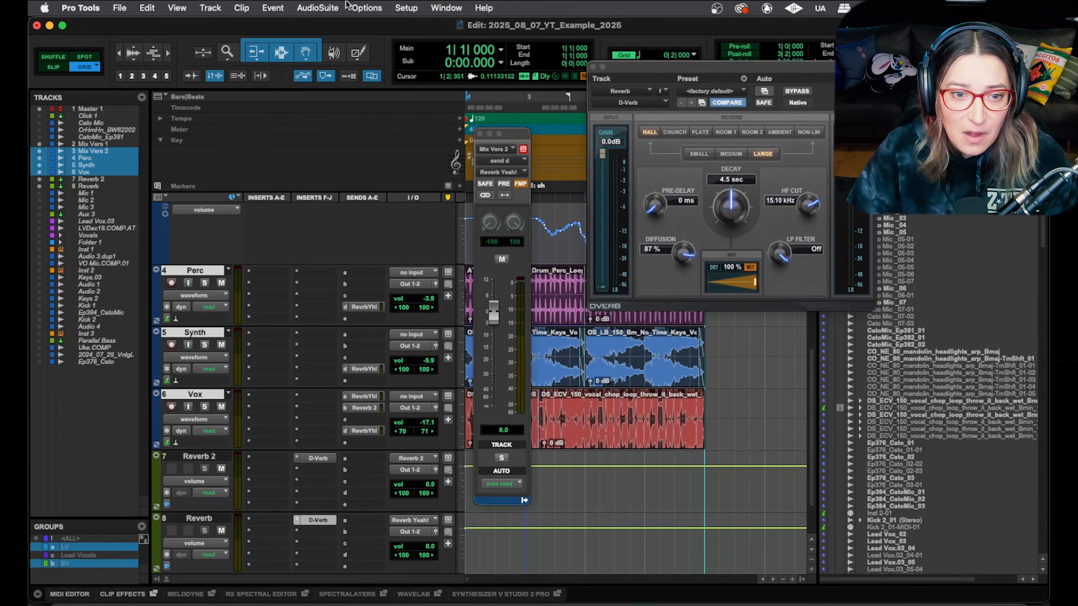
- Open the bus page of the I/O Setup and look through the list of buses
click(406, 7)
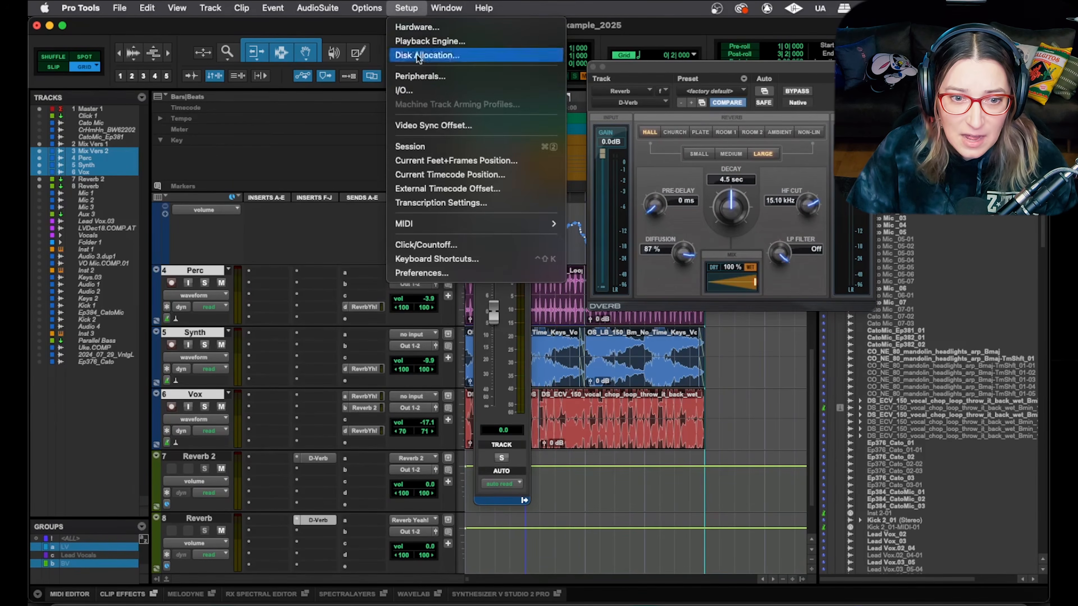
click(384, 94)
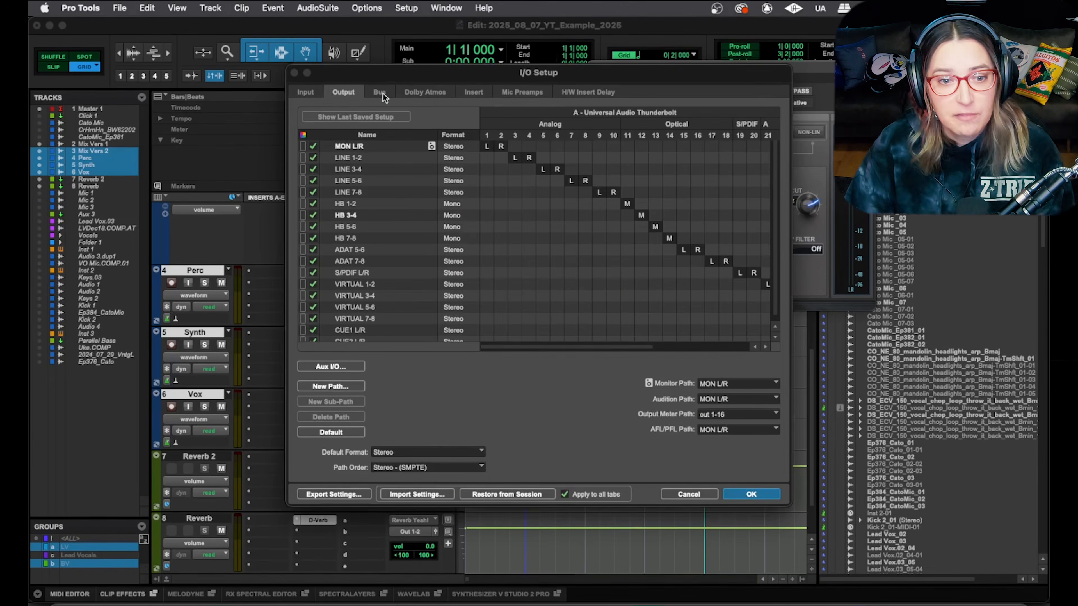
click(381, 94)
scroll(401, 302, down, 10)
scroll(401, 294, up, 10)
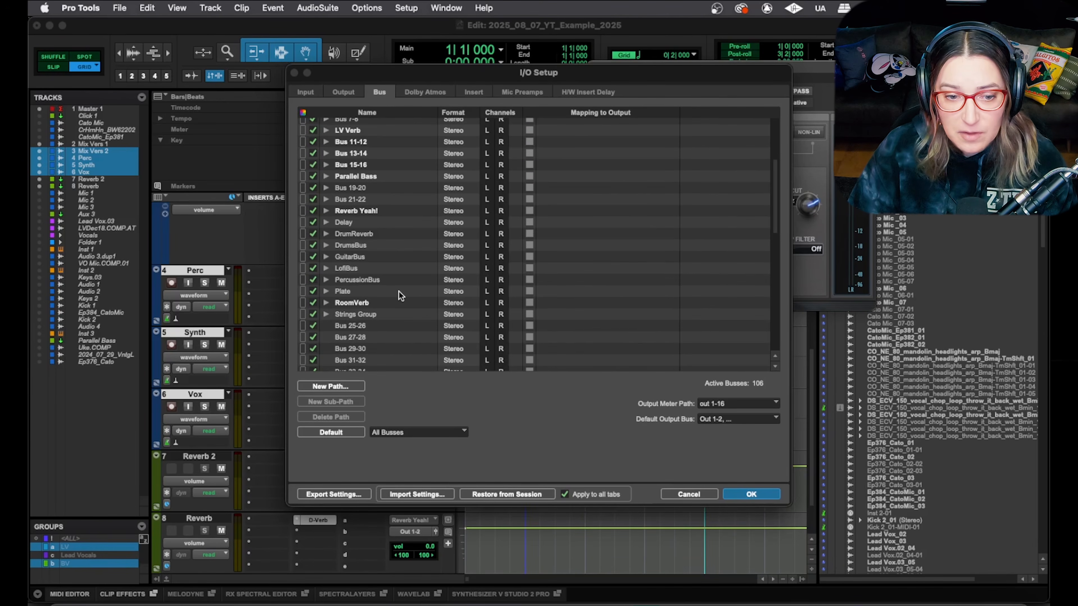
scroll(359, 251, down, 10)
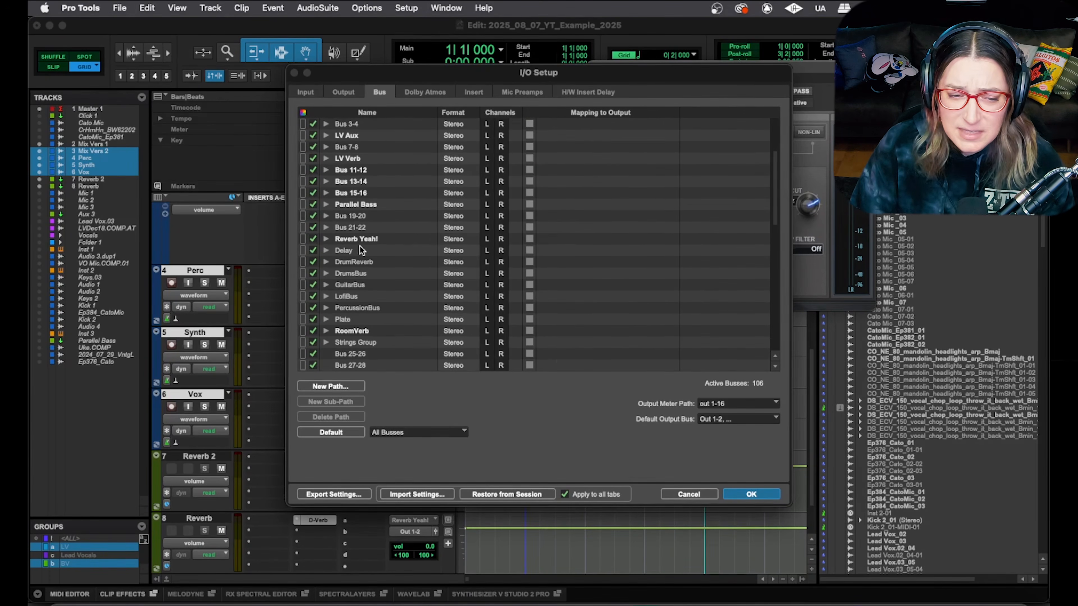
scroll(381, 246, up, 10)
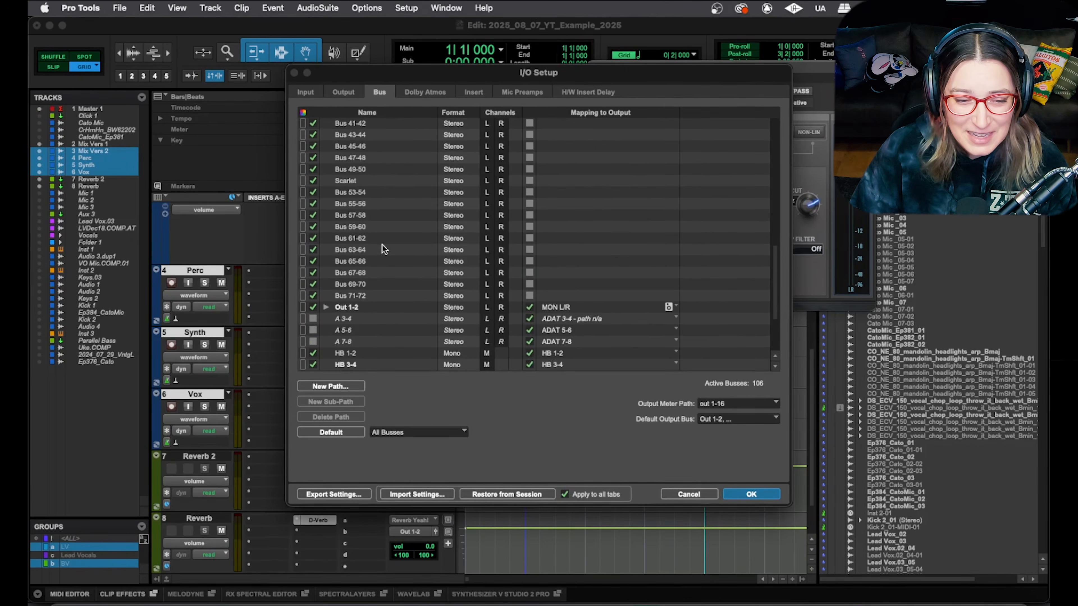
scroll(383, 248, up, 10)
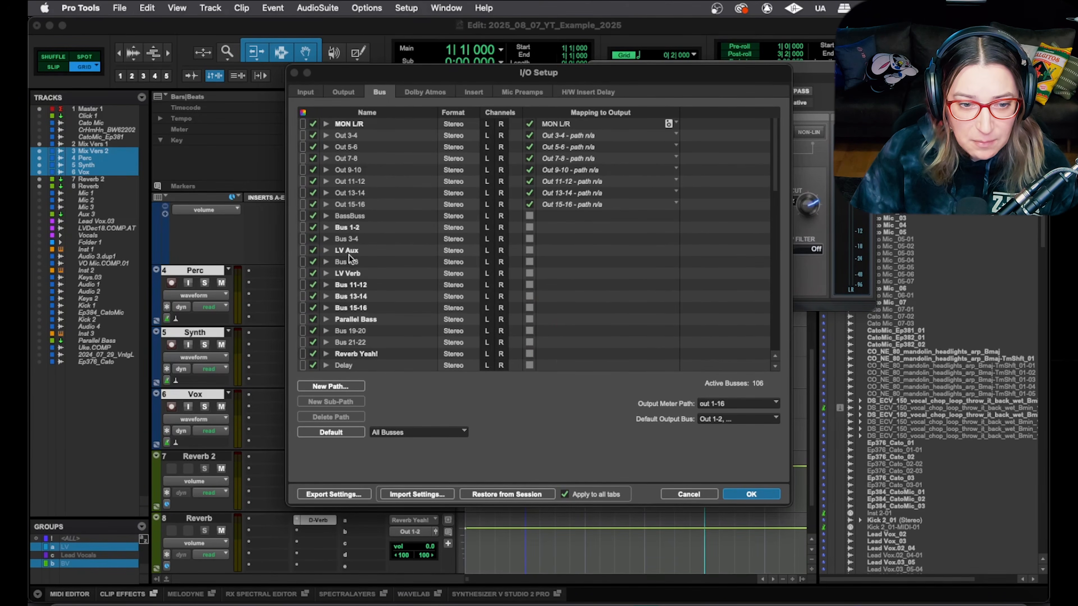
- Rename the Reverb Yeah! bus to Reverb A in the I/O Setup and apply the change to the session
scroll(364, 297, down, 1)
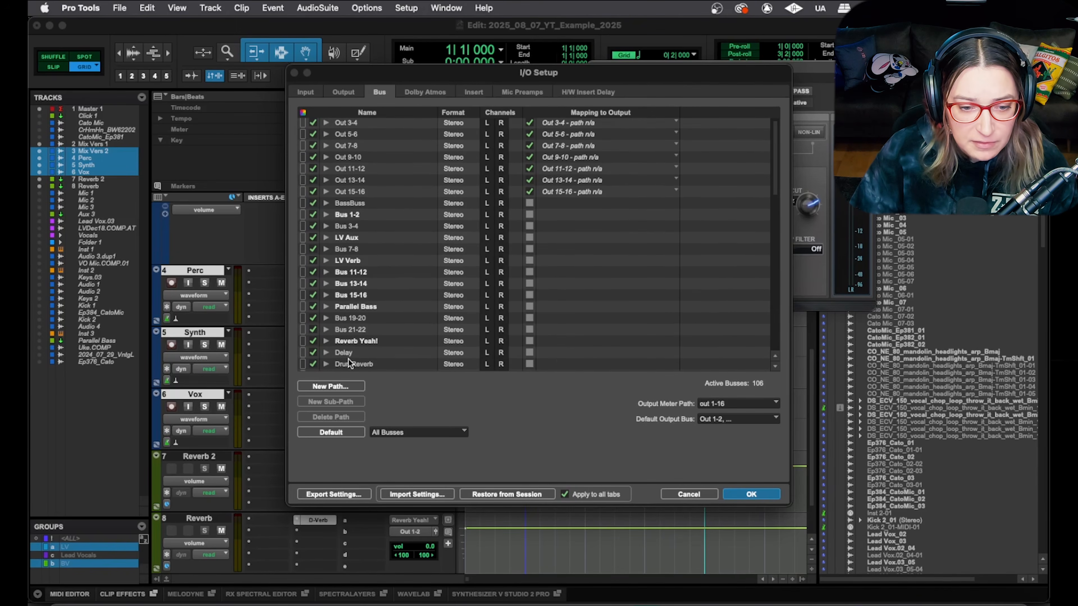
click(354, 341)
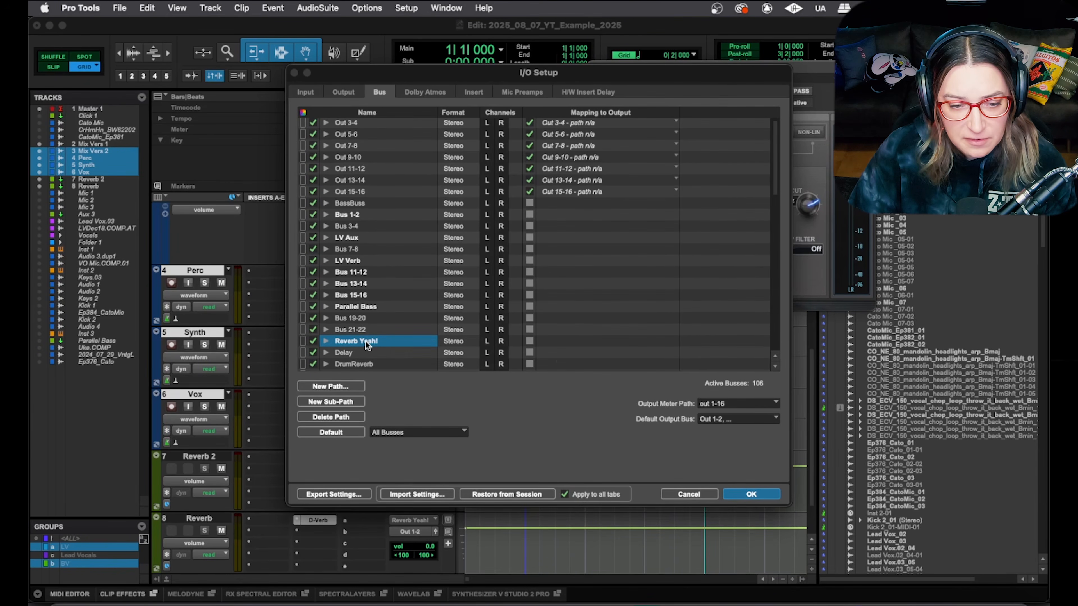
double_click(365, 343)
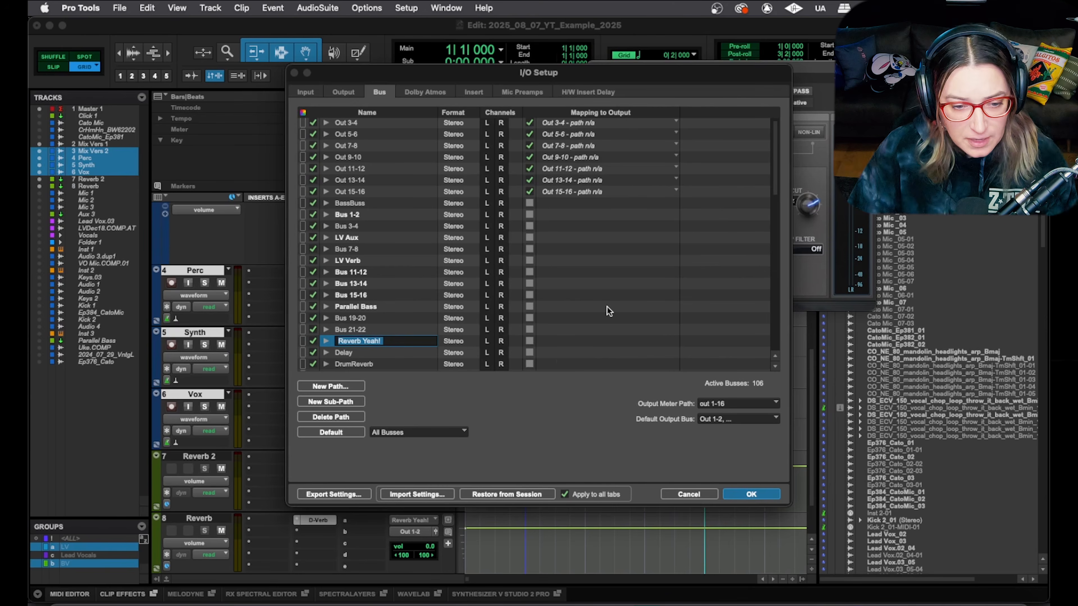
key(Right)
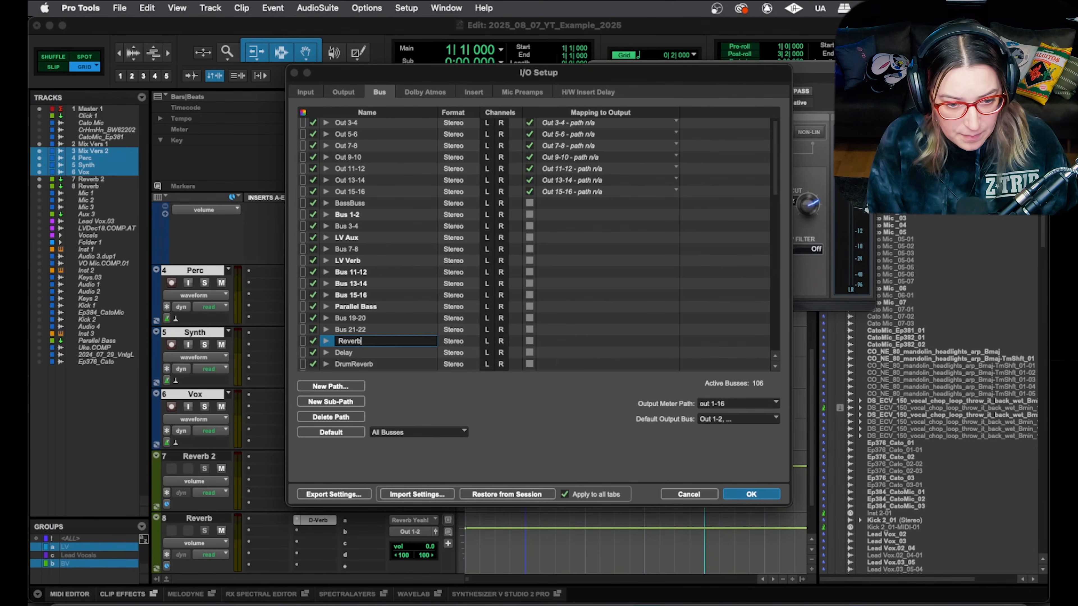
key(Return)
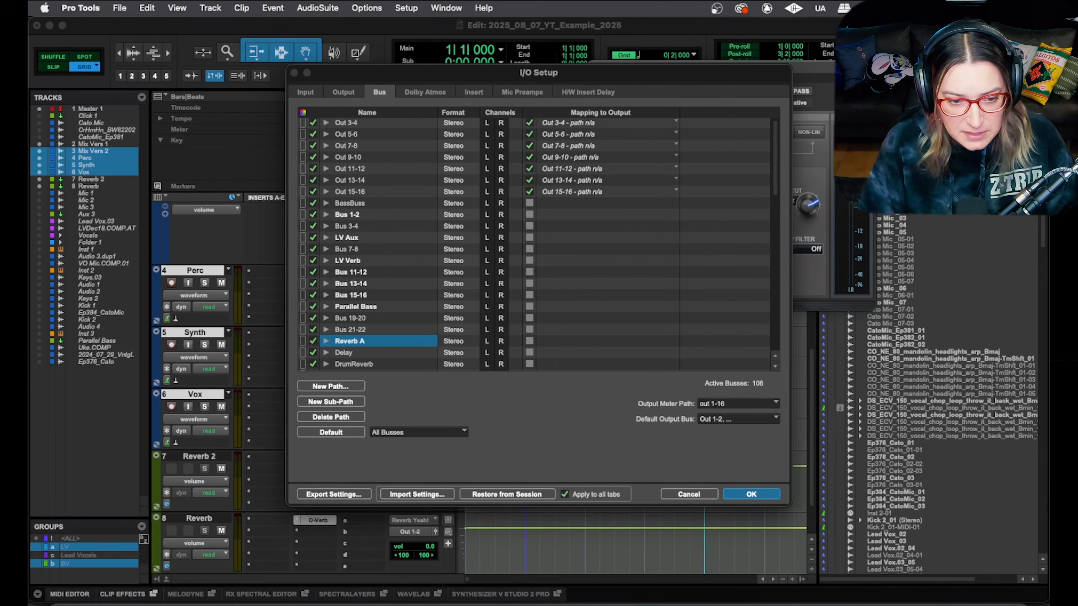
click(747, 494)
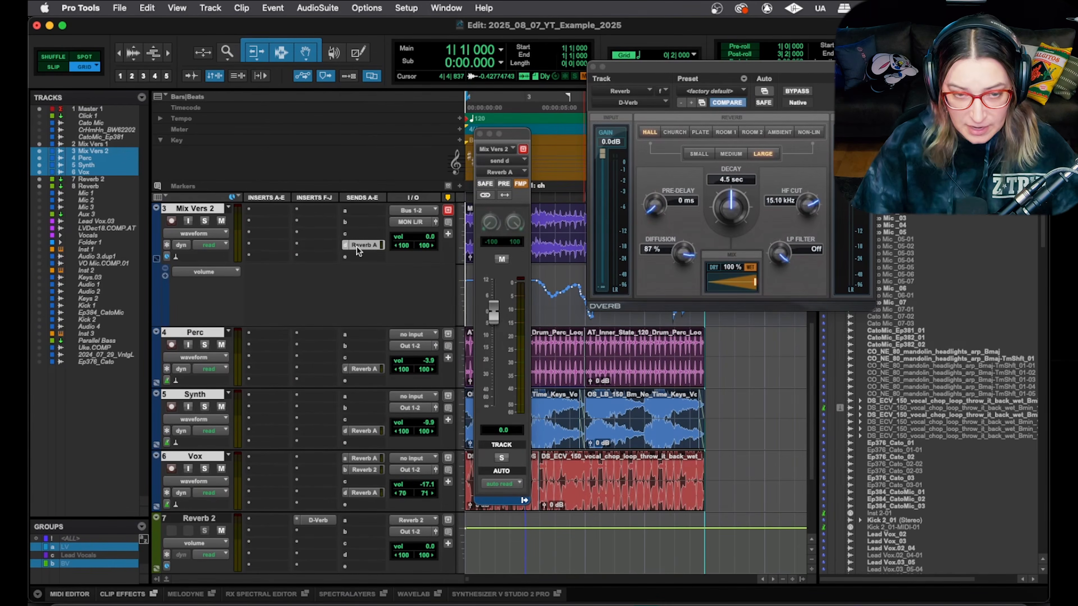
- Reopen the I/O Setup and create one new stereo bus path named Delay 3
click(417, 6)
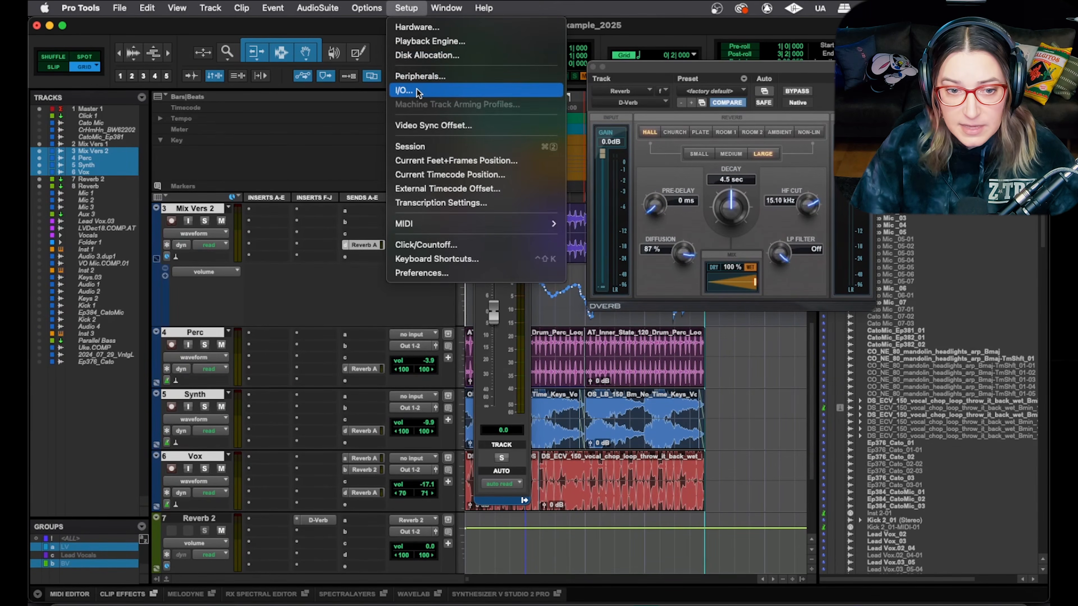
click(415, 91)
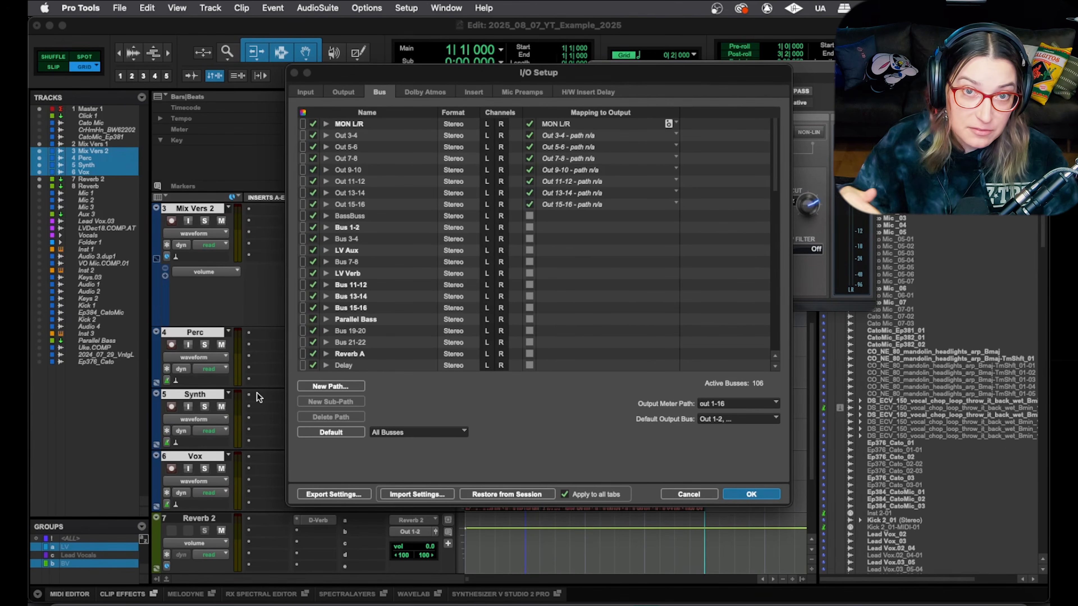
scroll(410, 314, down, 15)
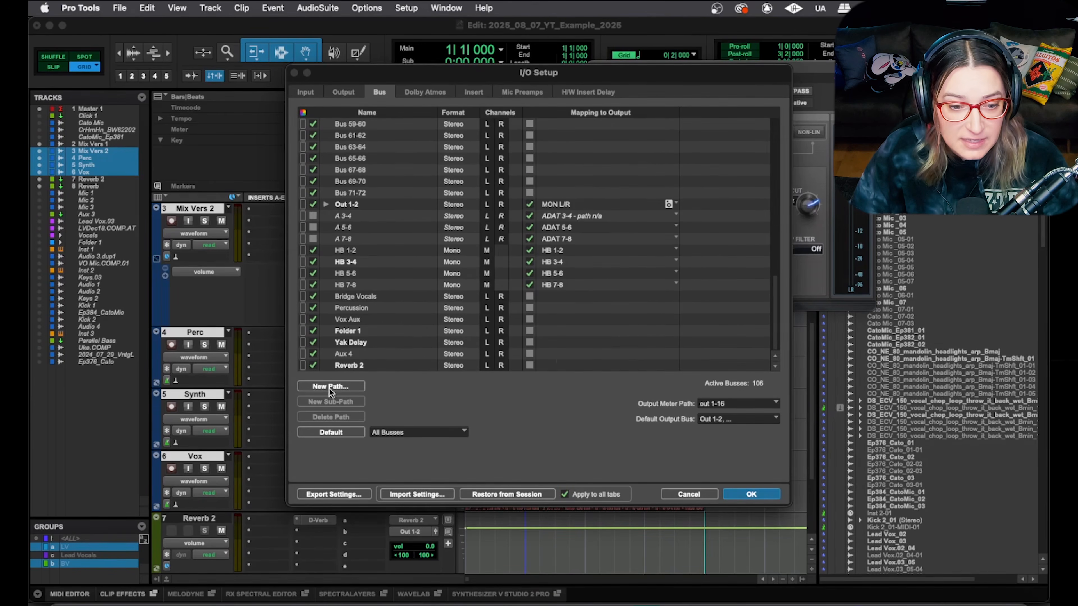
click(337, 391)
click(513, 212)
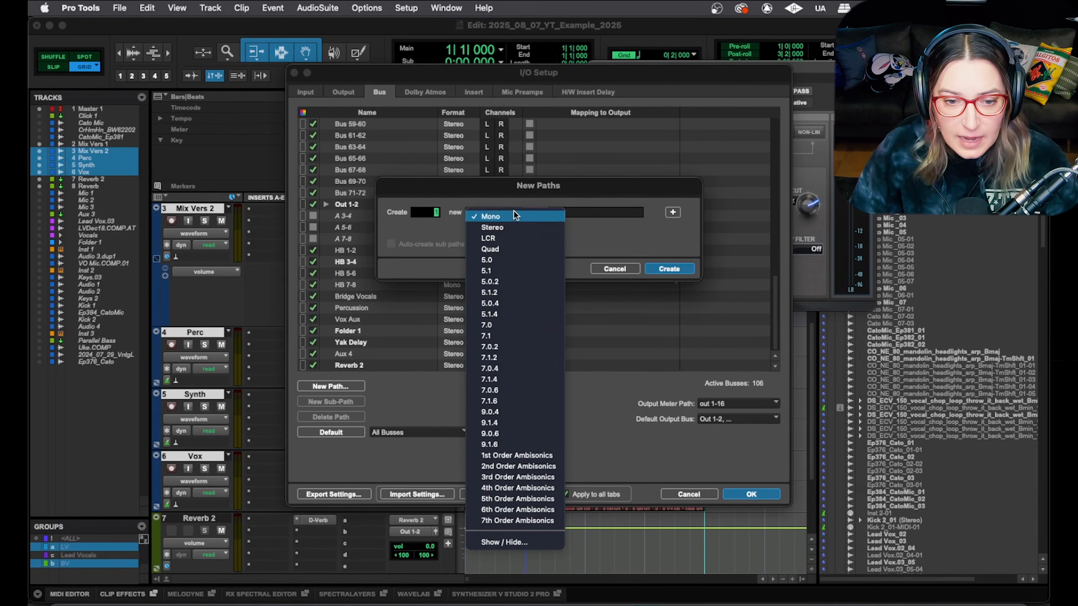
click(494, 227)
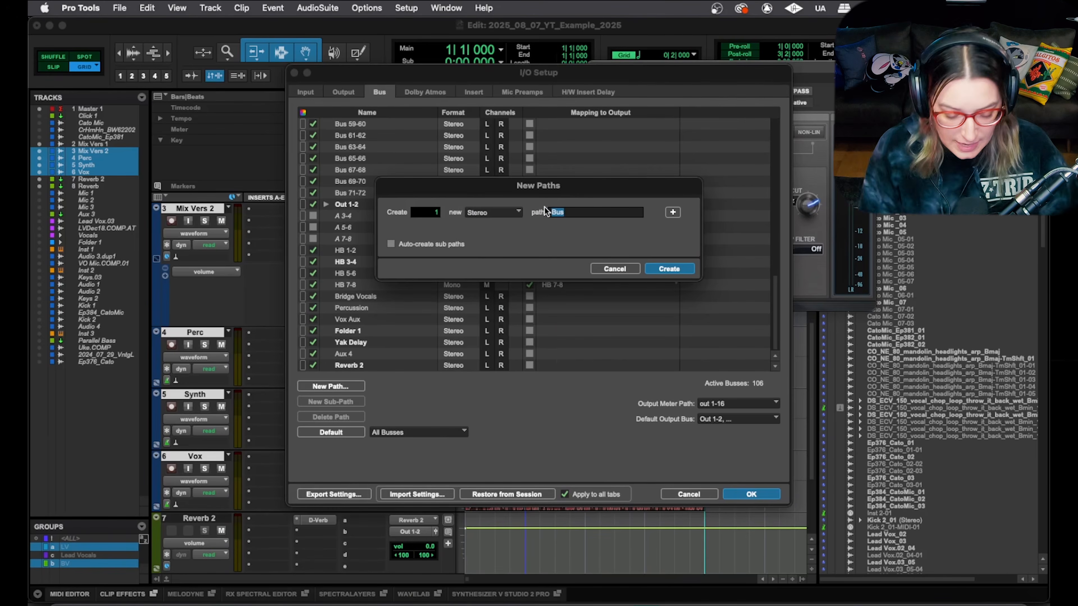
text(Delay 3)
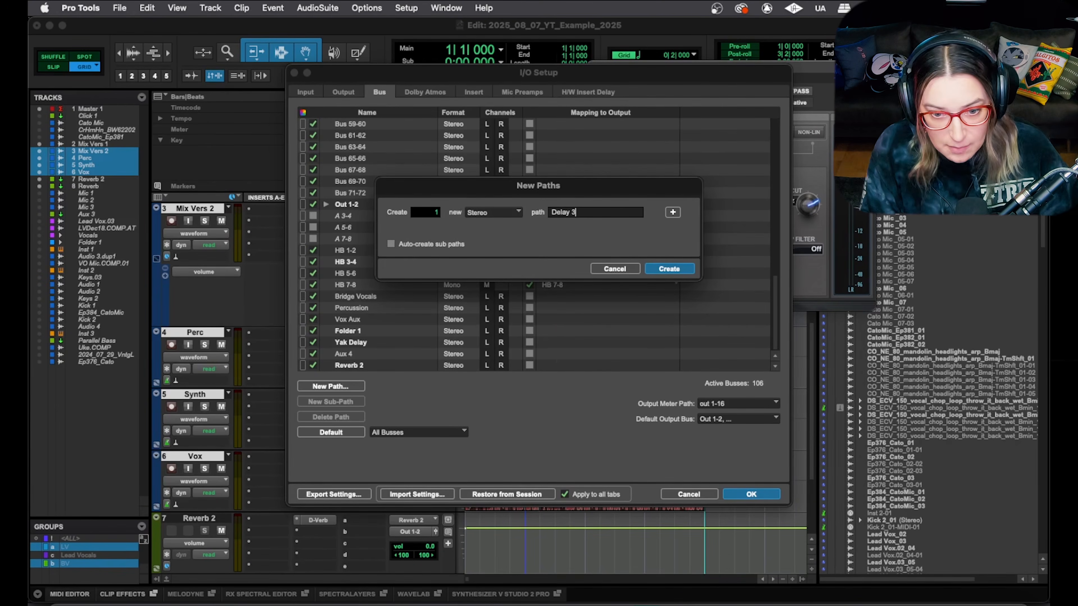
click(666, 271)
scroll(554, 302, down, 1)
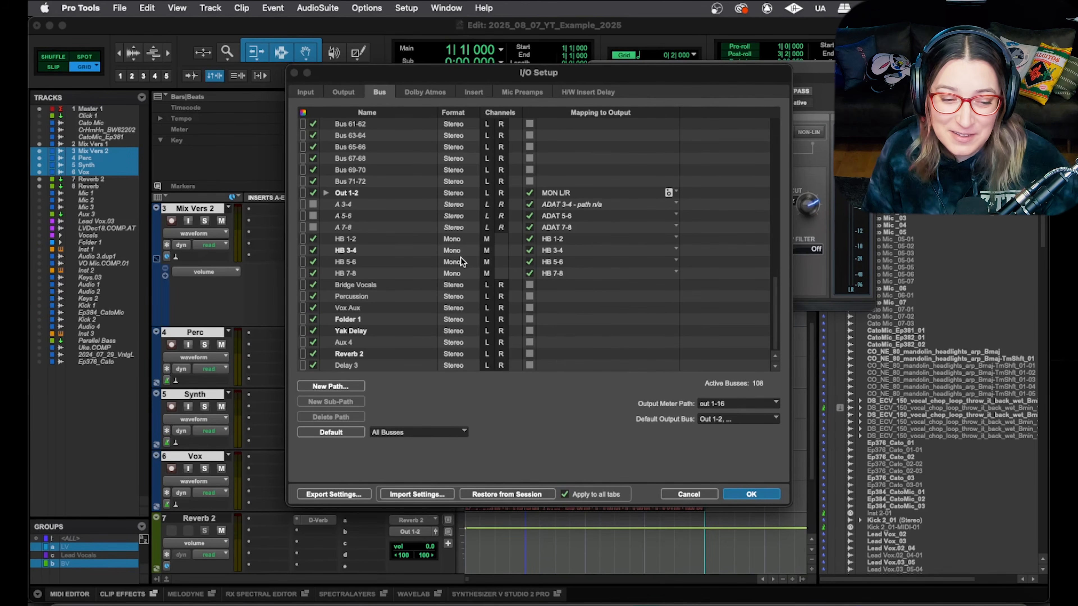
- Export the I/O settings to the IO Settings folder as CatoTest2025_Sept23
scroll(450, 170, up, 10)
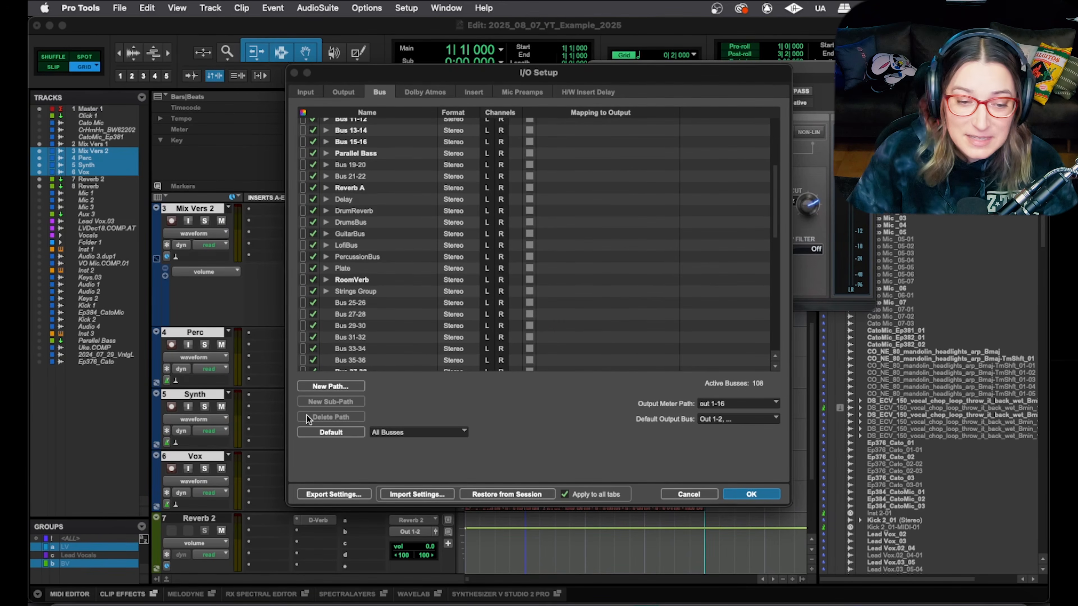
click(336, 492)
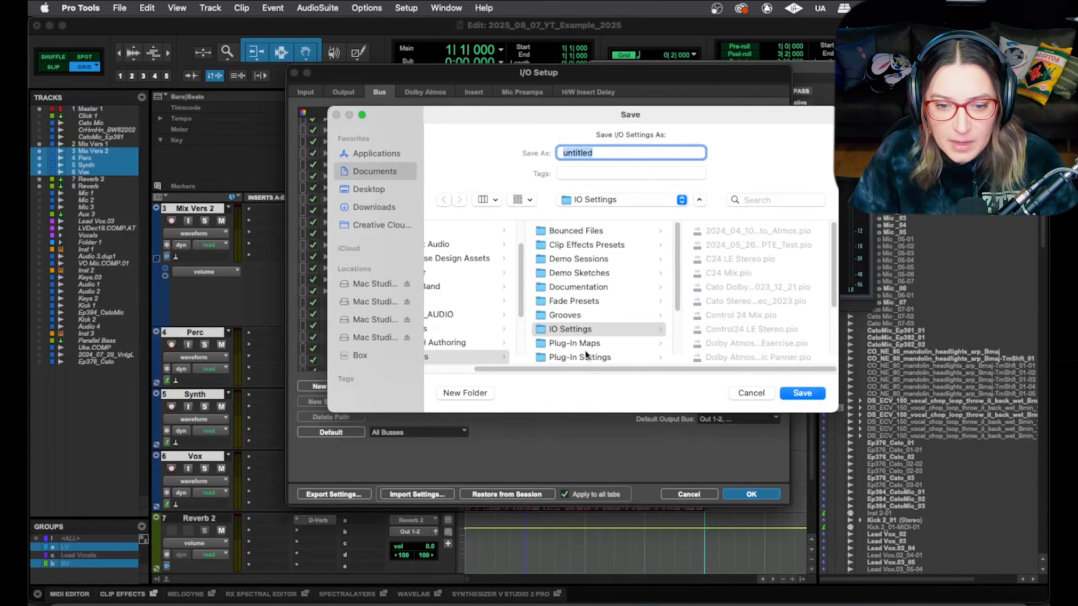
text(CatoTest2025)
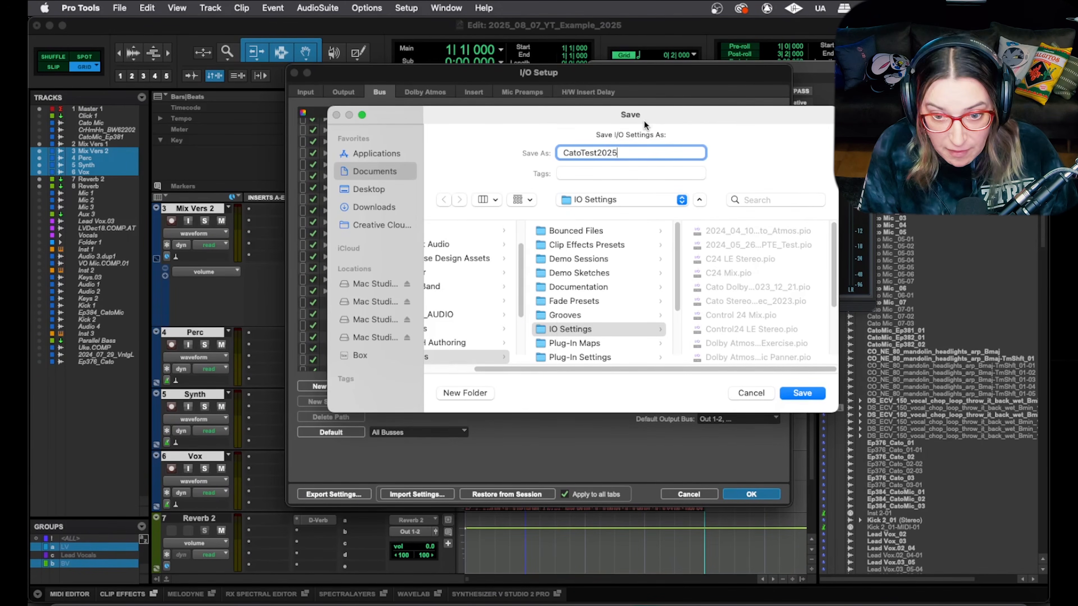
text(_Sept23)
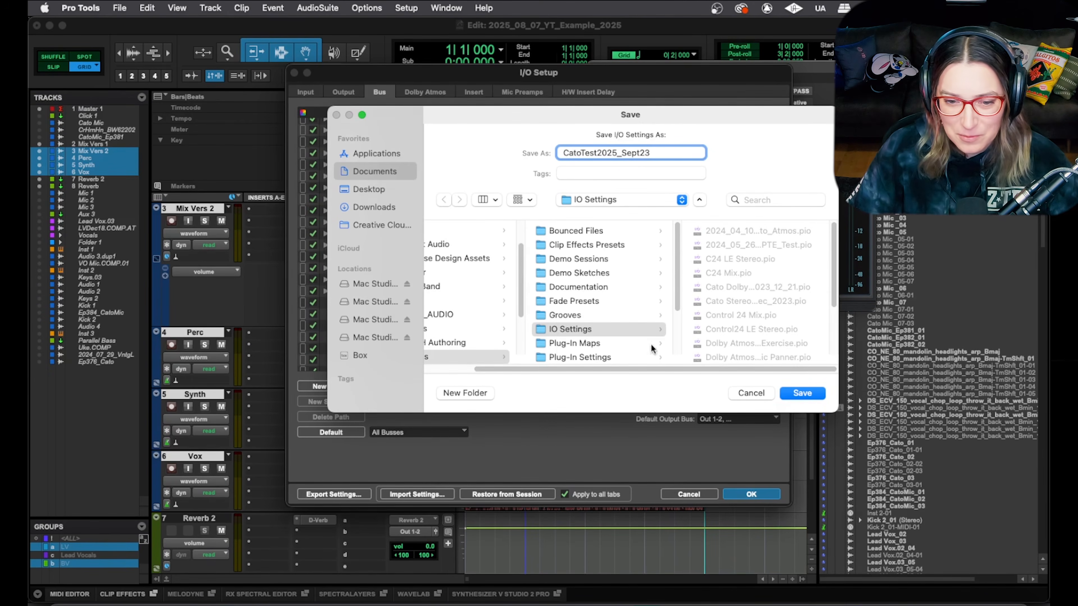
click(799, 395)
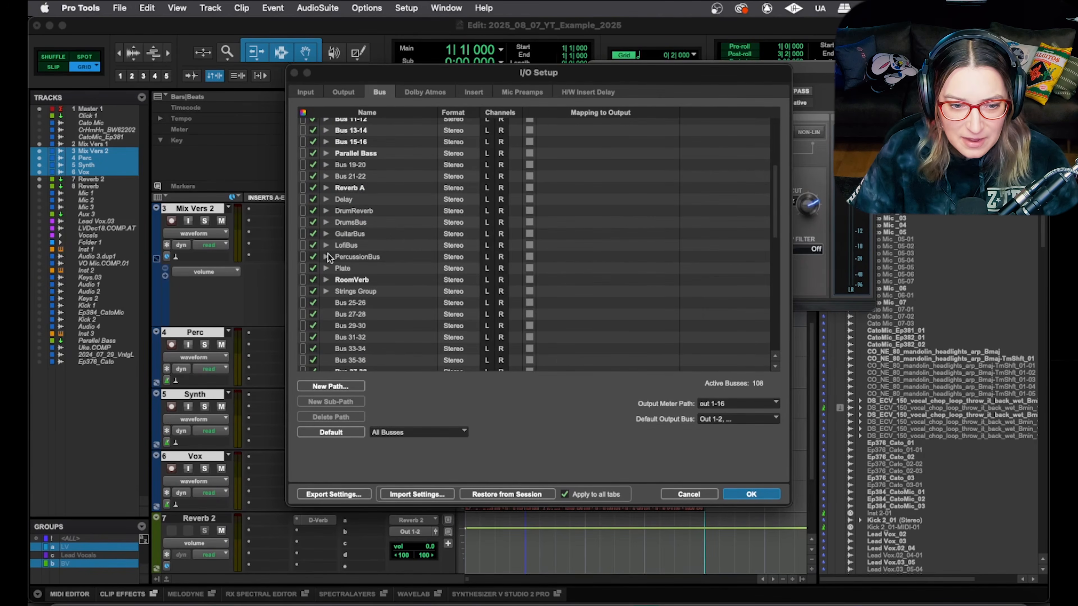
- Delete all bus paths from Bus 15-16 through Reverb 2 and apply the I/O Setup
click(375, 142)
scroll(380, 305, down, 10)
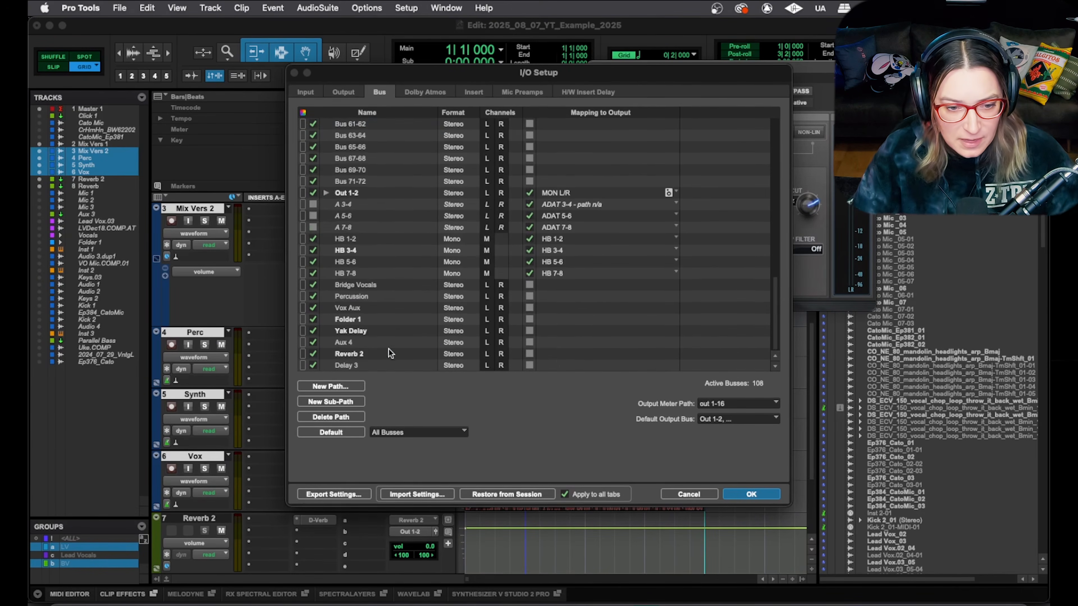
shift+click(391, 353)
click(332, 417)
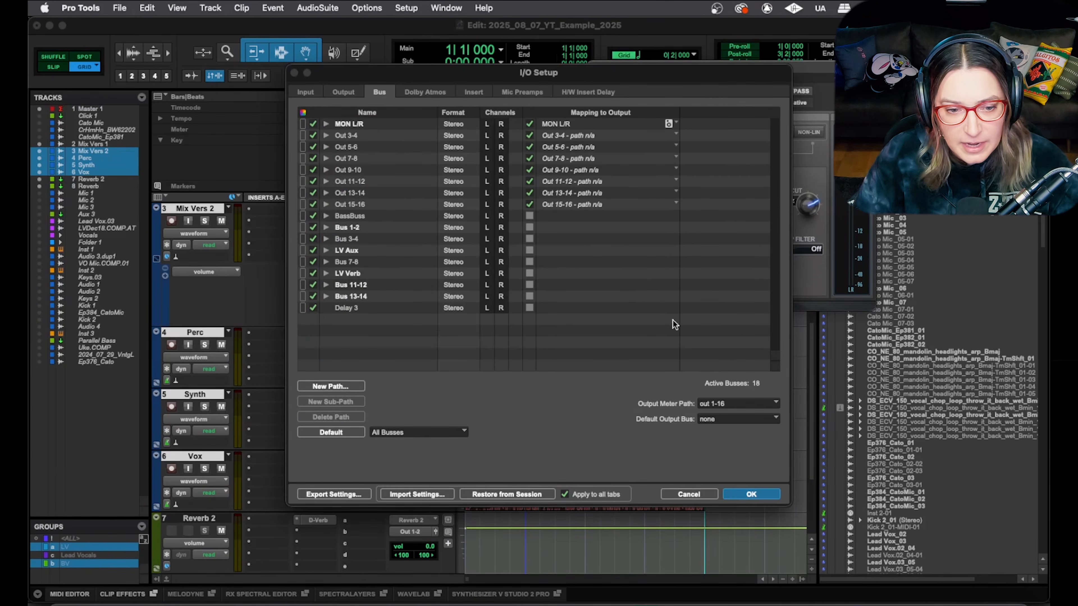
click(766, 493)
- Check the tracks' sends, close the D-Verb window and inspect the buses available for the Mix Vers 1 track's fourth send
scroll(416, 452, down, 3)
scroll(527, 385, up, 5)
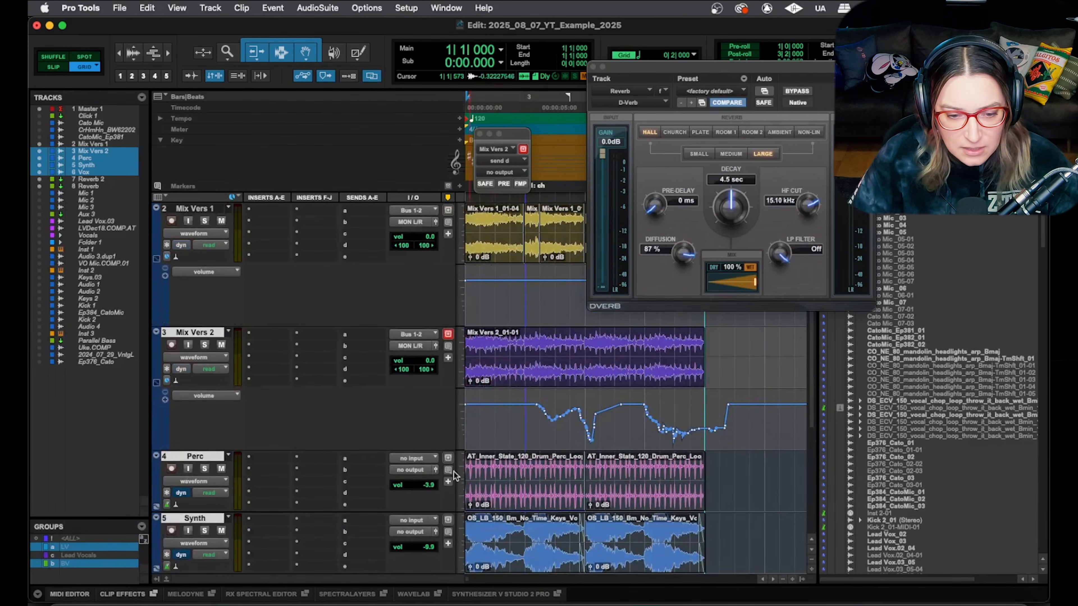
scroll(512, 261, up, 2)
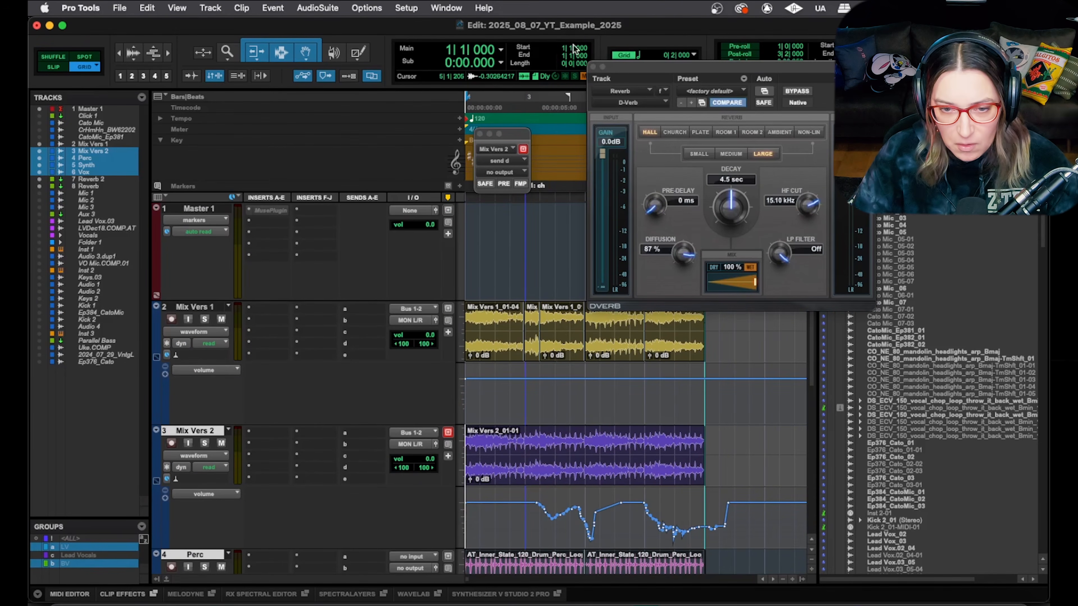
click(592, 67)
click(360, 342)
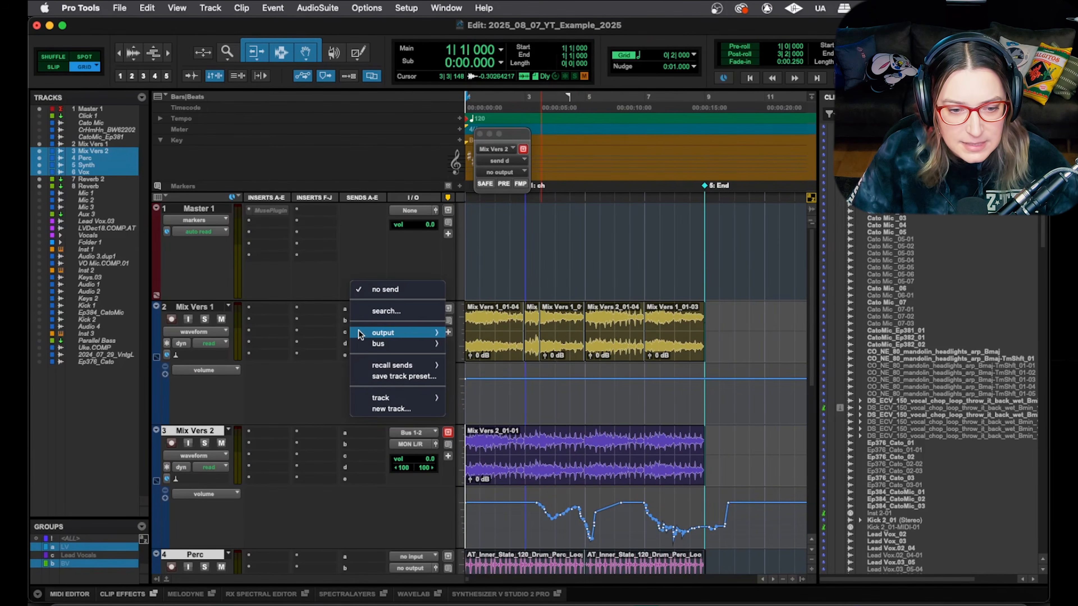
mouse_move(398, 343)
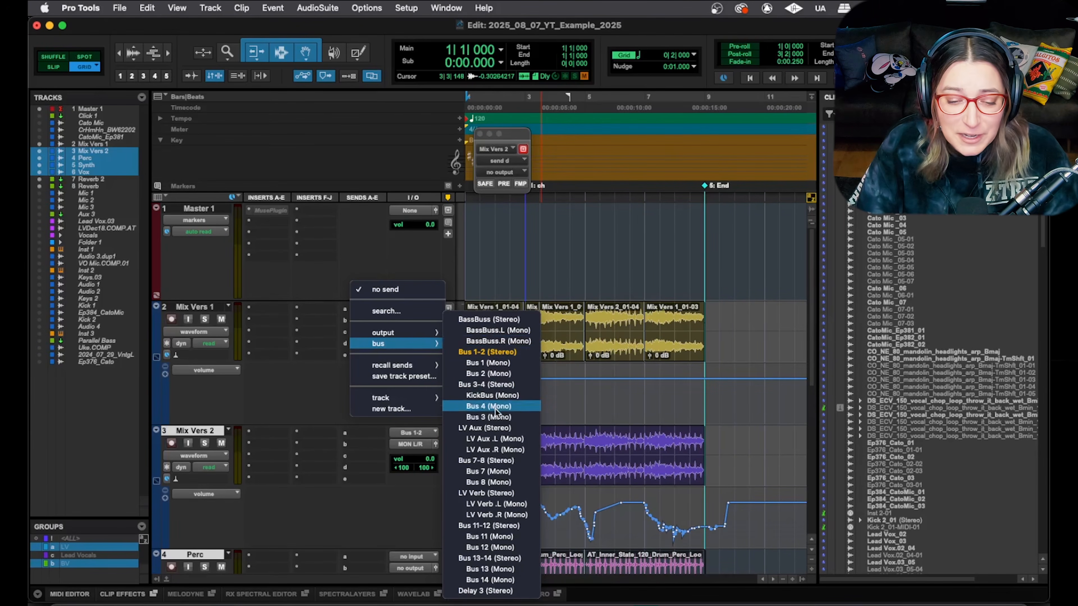
click(561, 392)
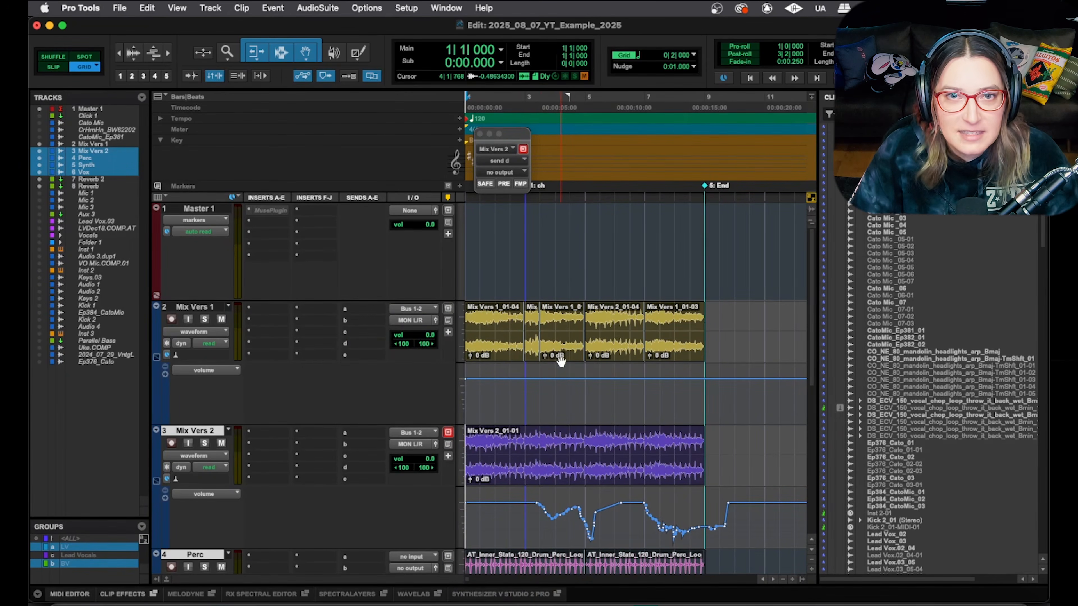
- Open the I/O Setup and delete all input paths
click(406, 8)
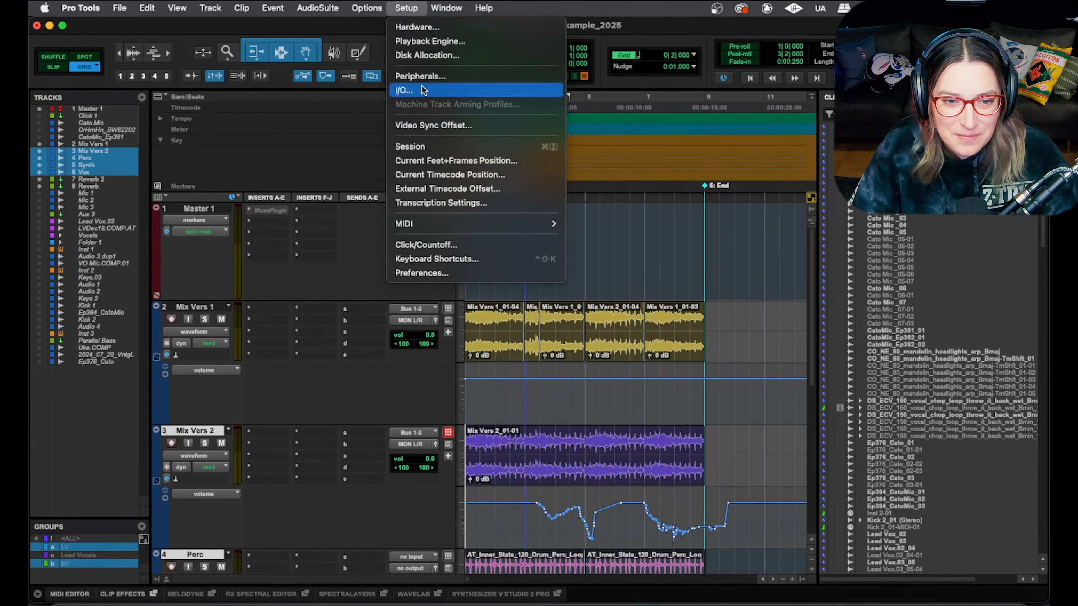
click(420, 96)
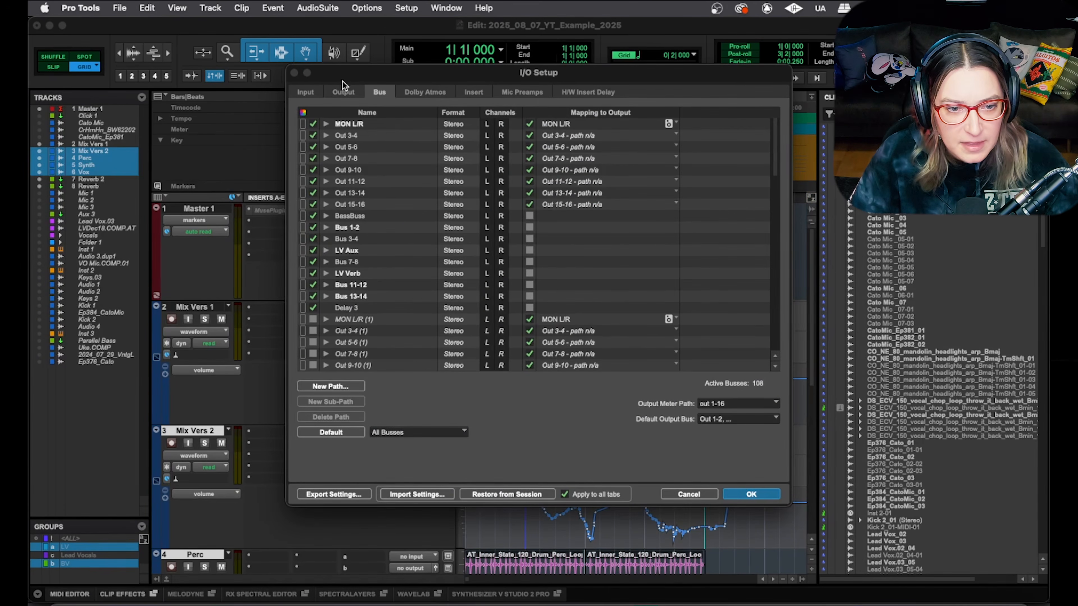
click(343, 90)
click(305, 92)
click(360, 181)
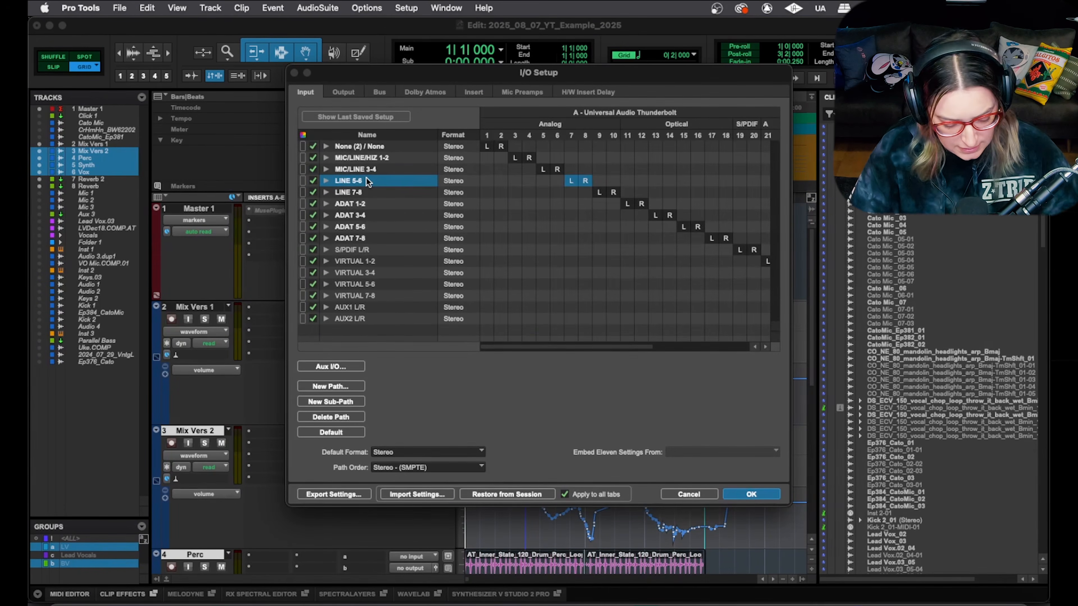
key(super+a)
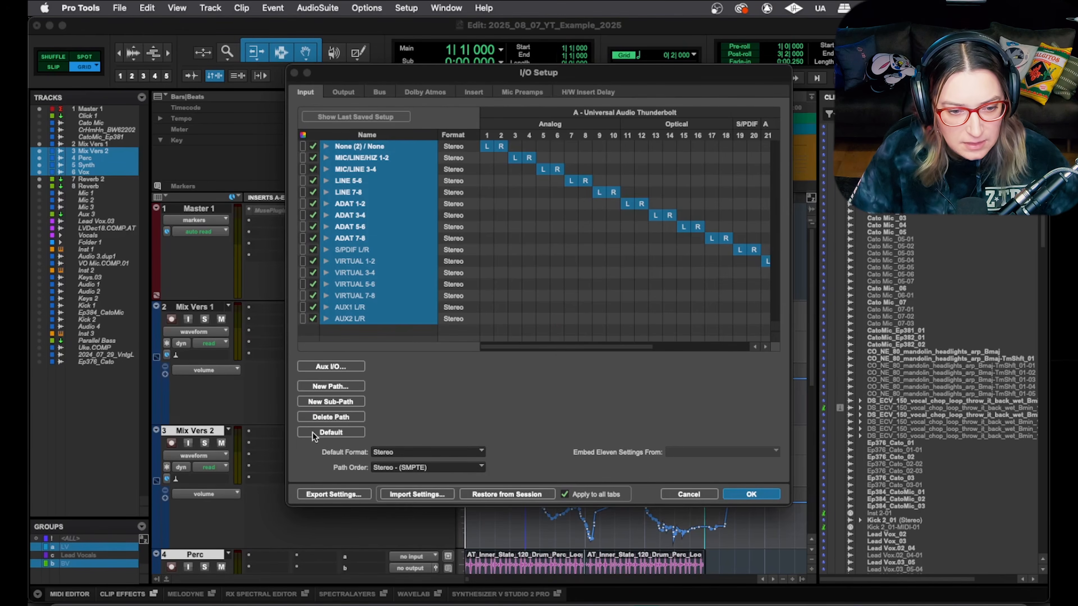
click(330, 417)
click(632, 260)
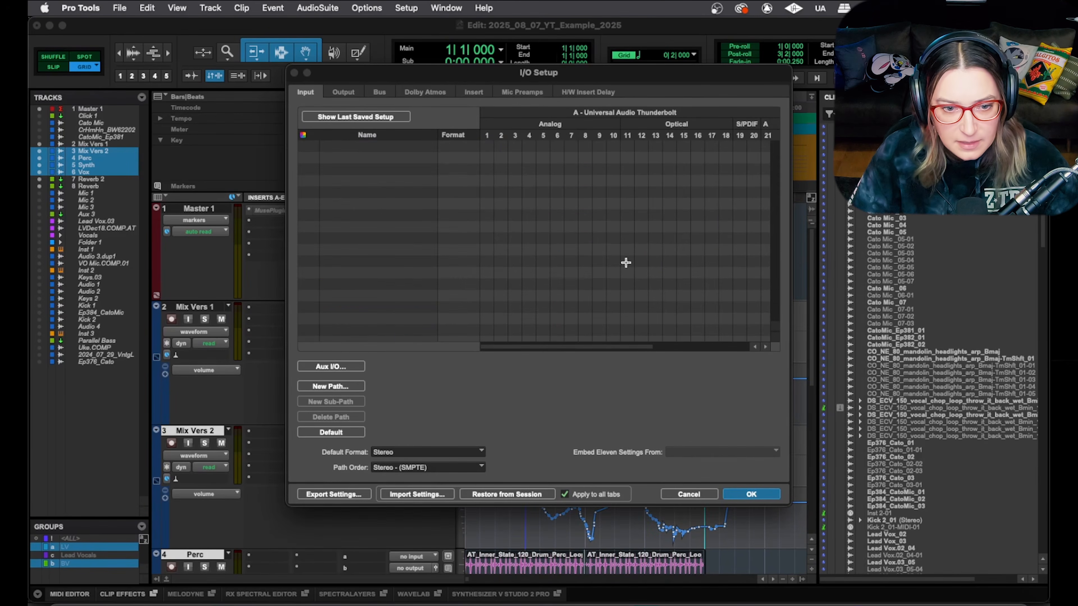
- Delete all output paths in the I/O Setup, including those with mapped output buses
click(343, 92)
click(364, 250)
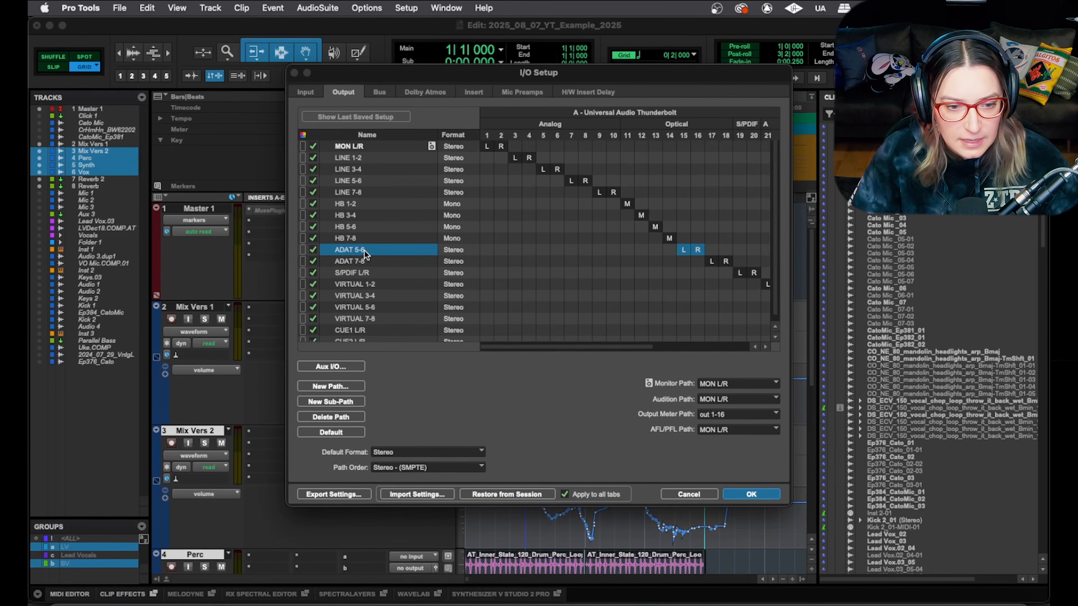
key(super+a)
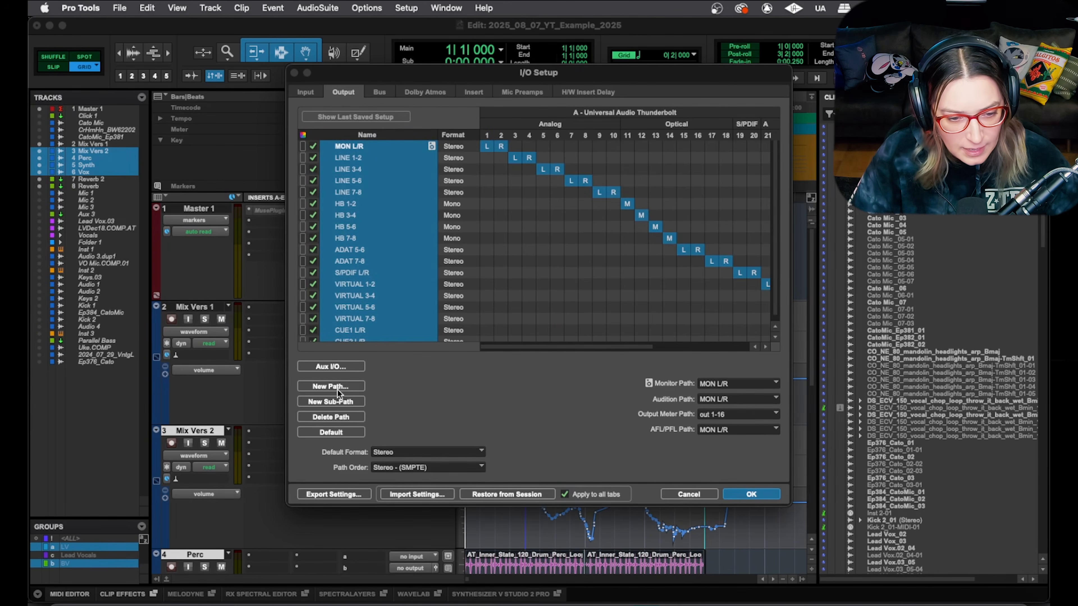
click(337, 417)
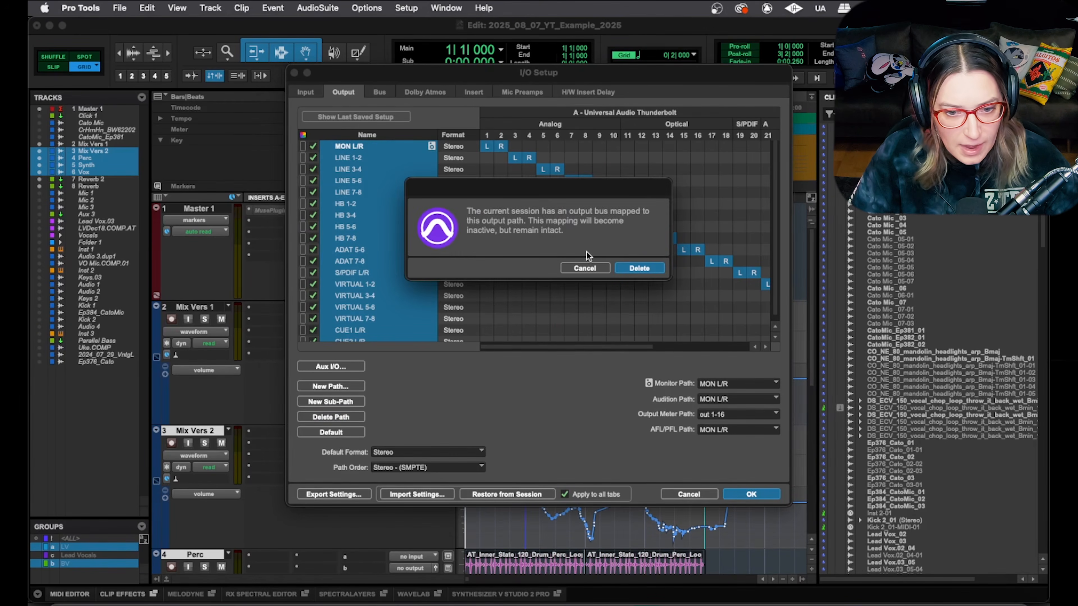
click(639, 268)
- Delete all bus paths in the I/O Setup
click(379, 92)
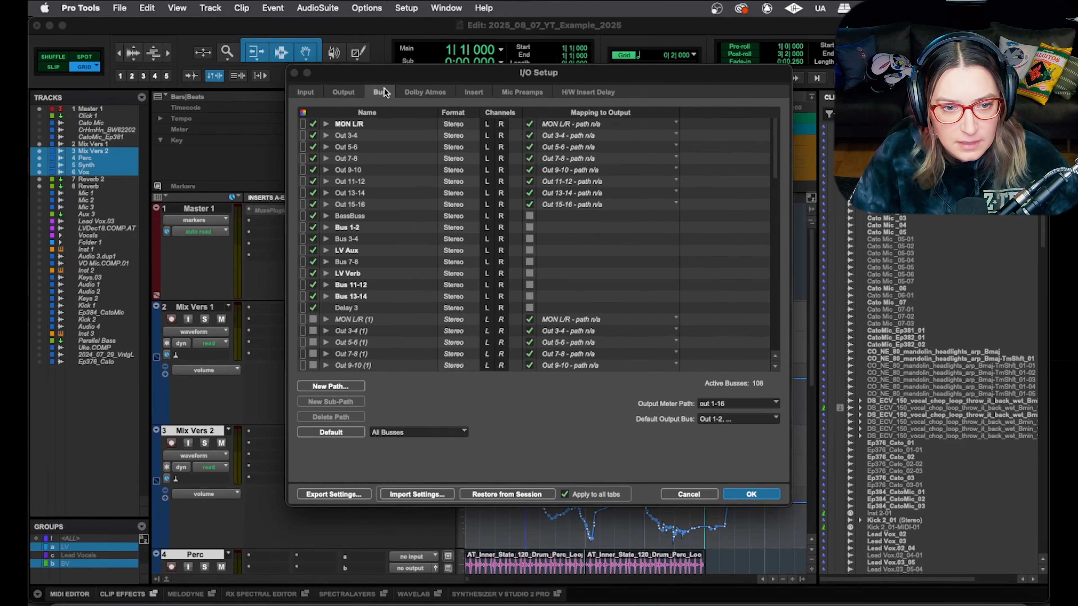
click(351, 193)
key(super+a)
click(336, 416)
click(636, 278)
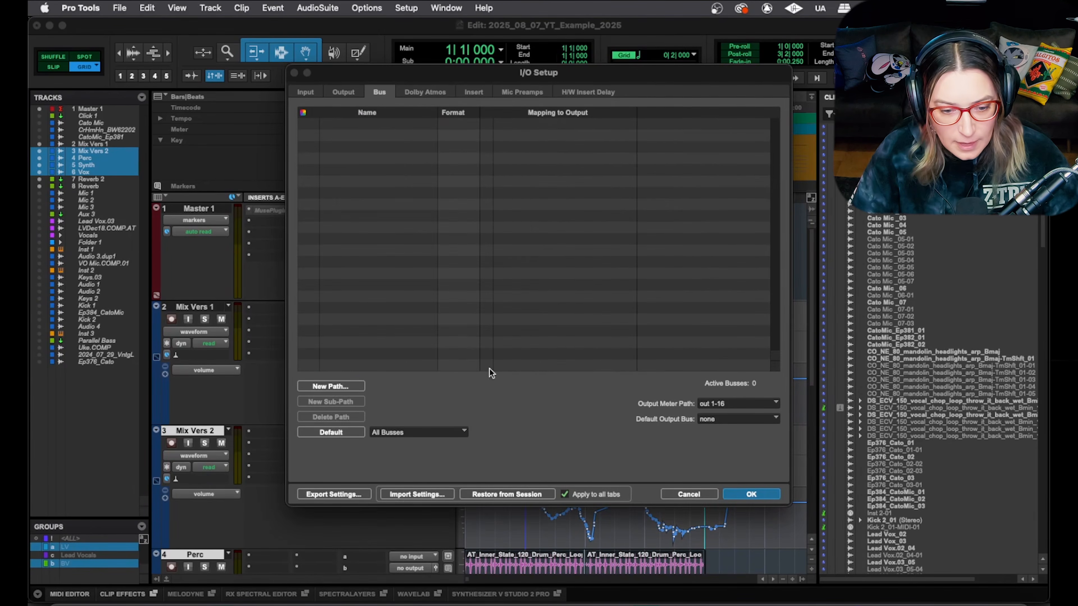
- Import the I/O settings file CatoTest2025_Sept23.pio and look through the imported bus paths
click(406, 496)
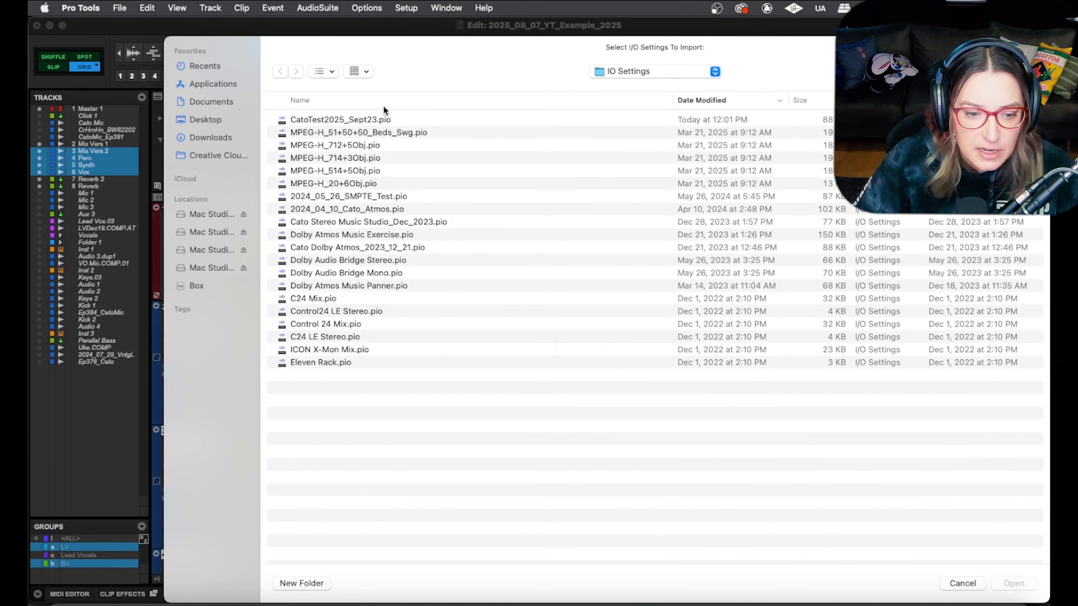
click(377, 115)
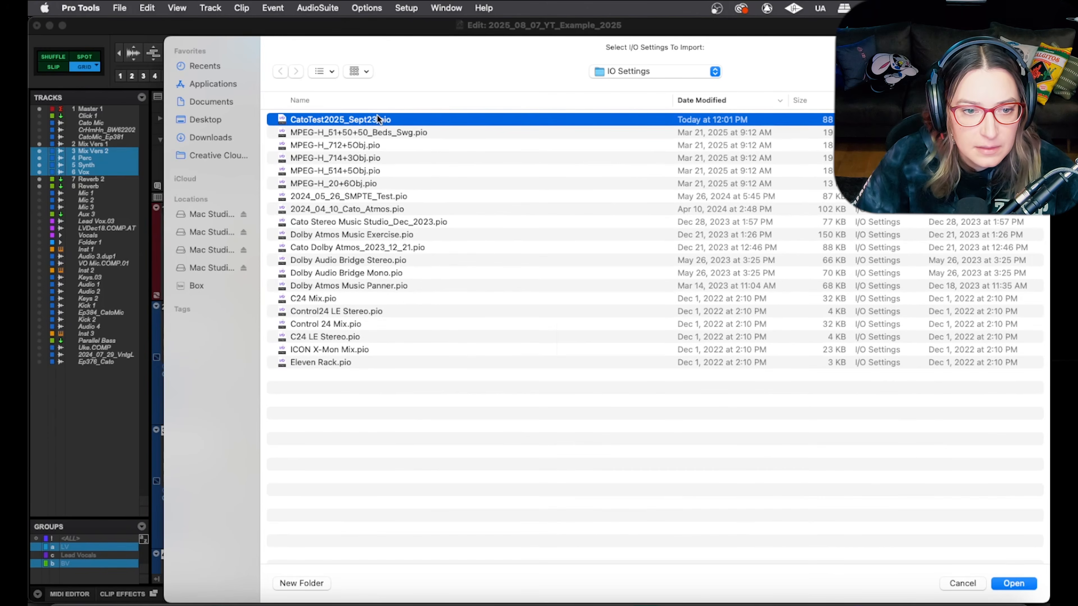
click(1014, 583)
scroll(494, 251, down, 10)
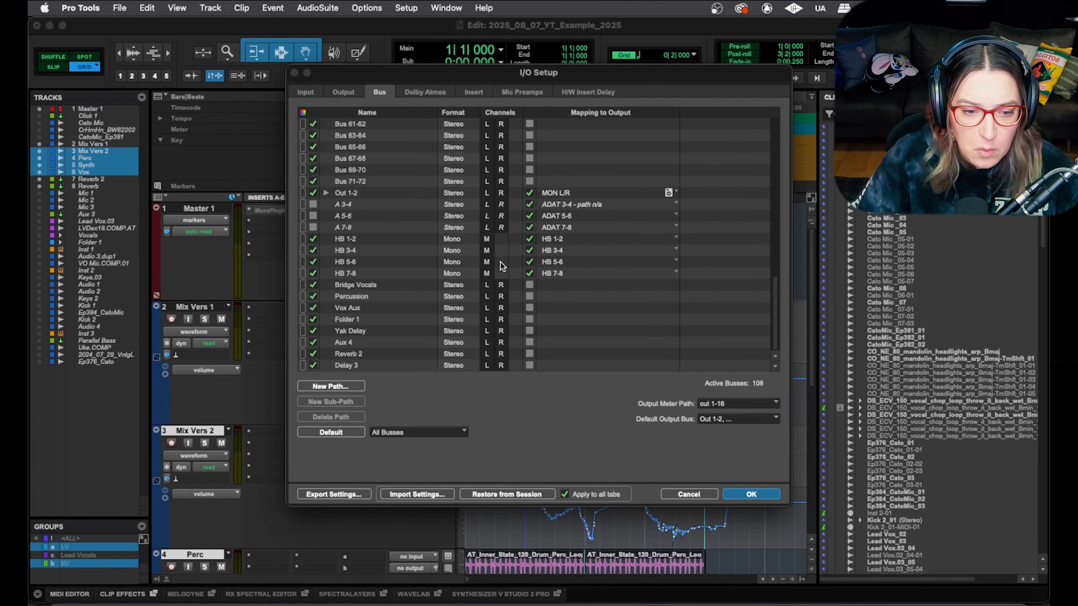
scroll(374, 274, up, 10)
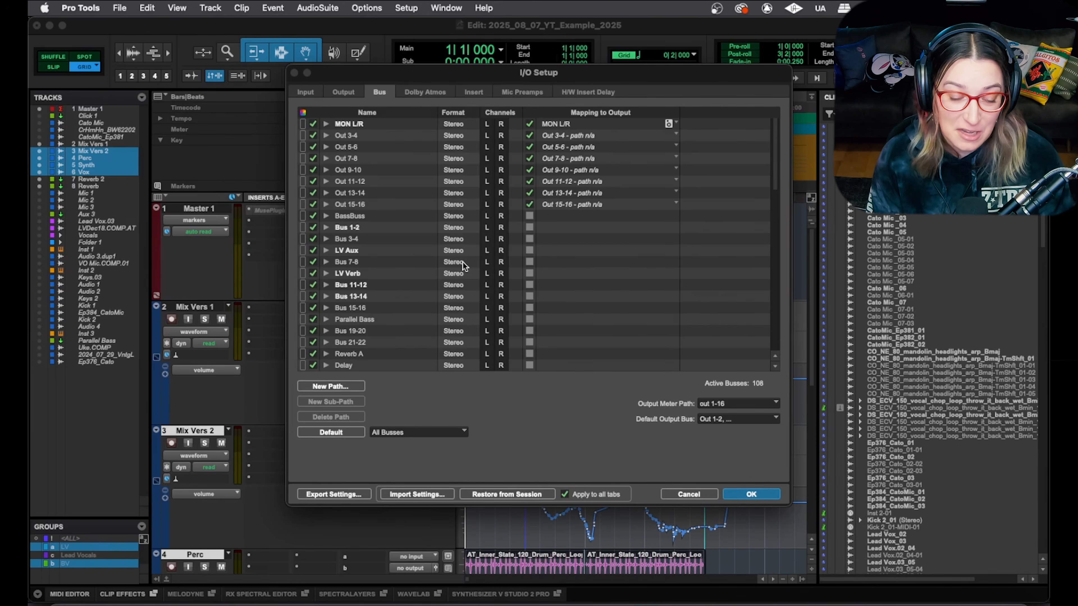
scroll(197, 433, up, 1)
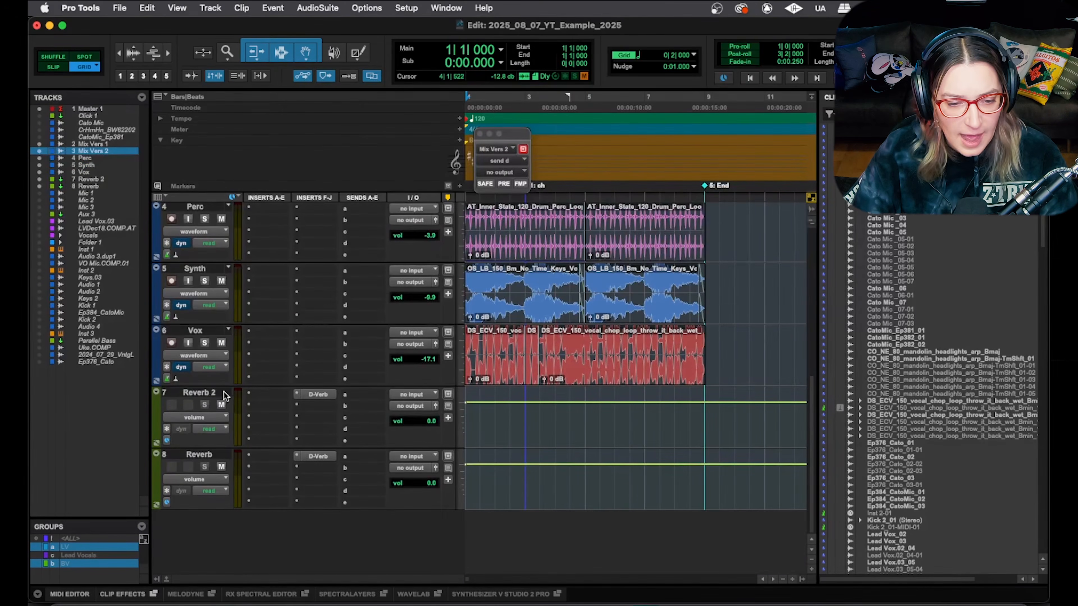
- View the Color Palette for the Reverb 2 track, switch to the Mix window and close the palette
click(212, 391)
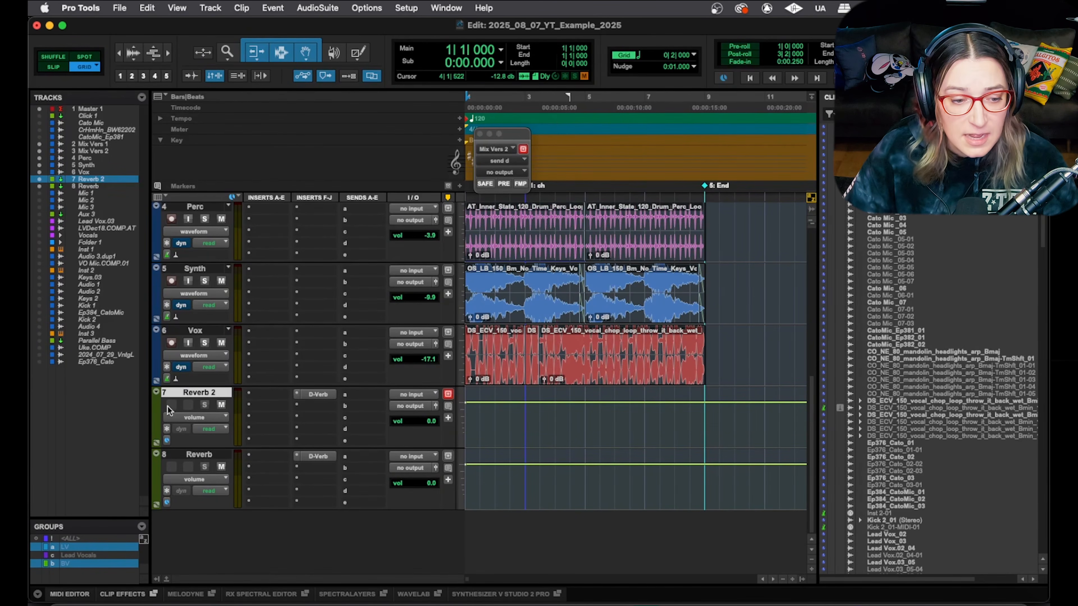
double_click(157, 421)
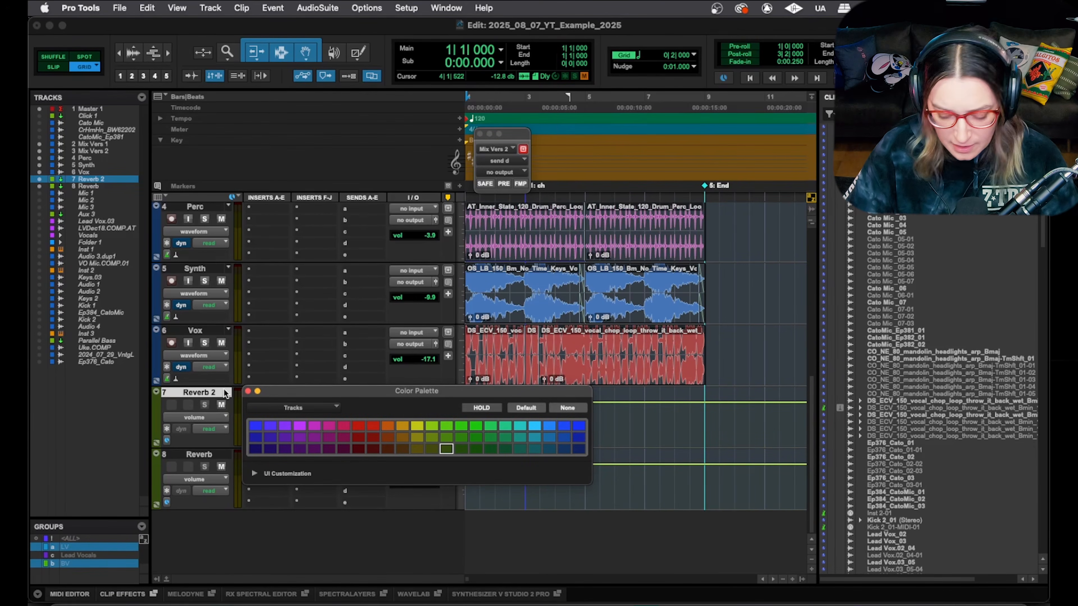
key(super+equal)
click(247, 391)
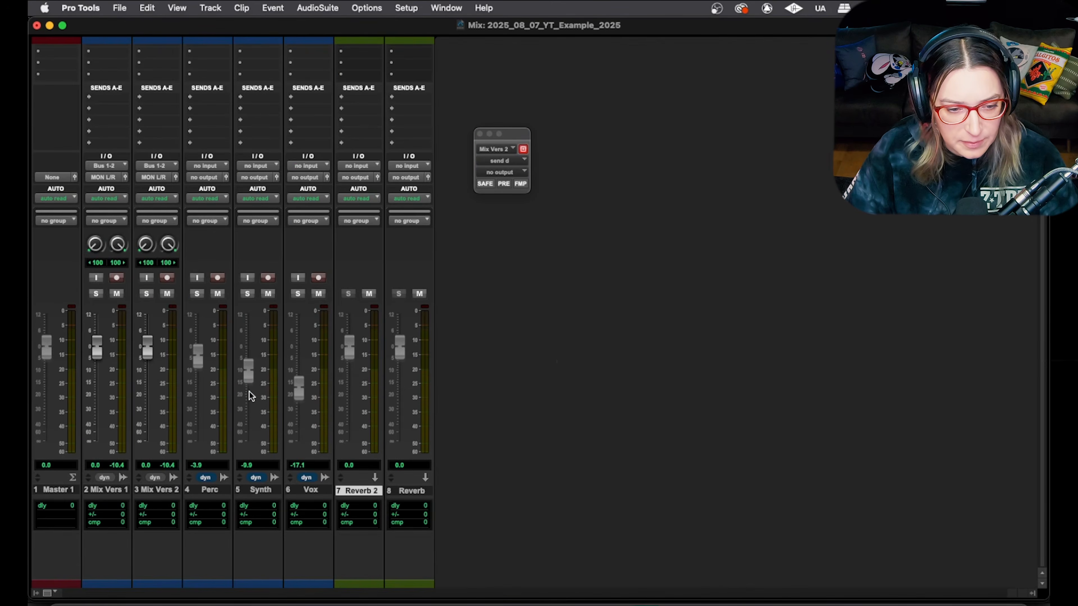
- View the Color Palette for the Reverb track from the Mix window, return to the Edit window and close the palette
click(414, 584)
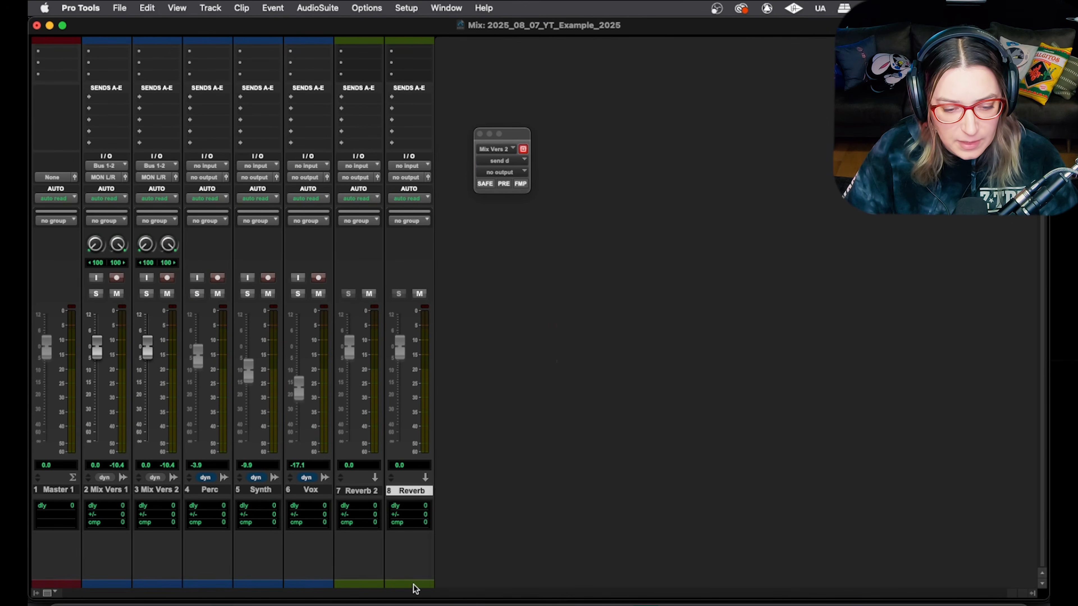
double_click(415, 585)
key(super+equal)
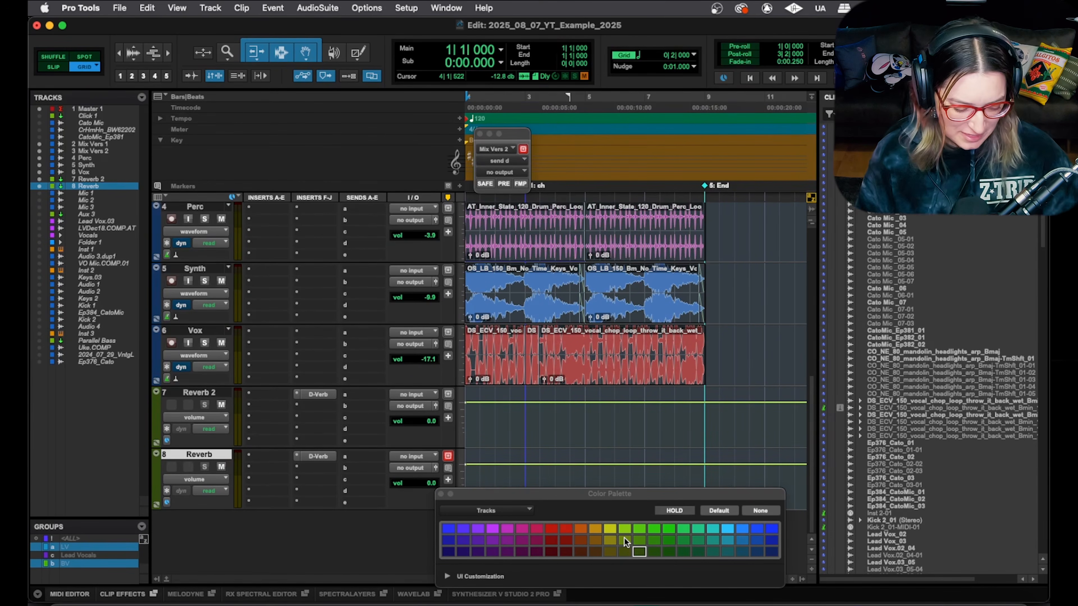
click(441, 494)
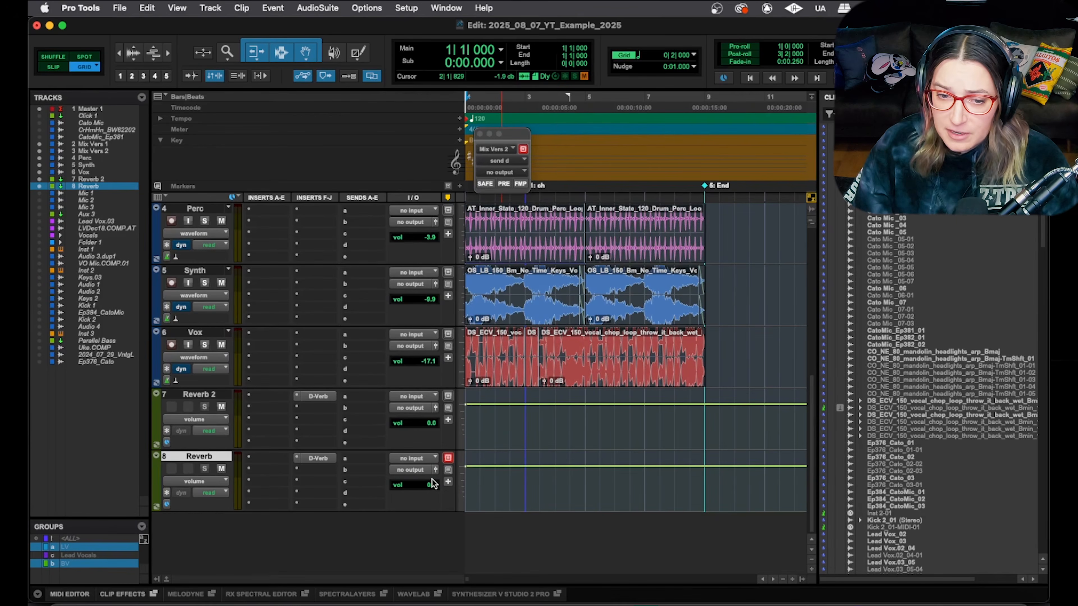
scroll(428, 483, up, 3)
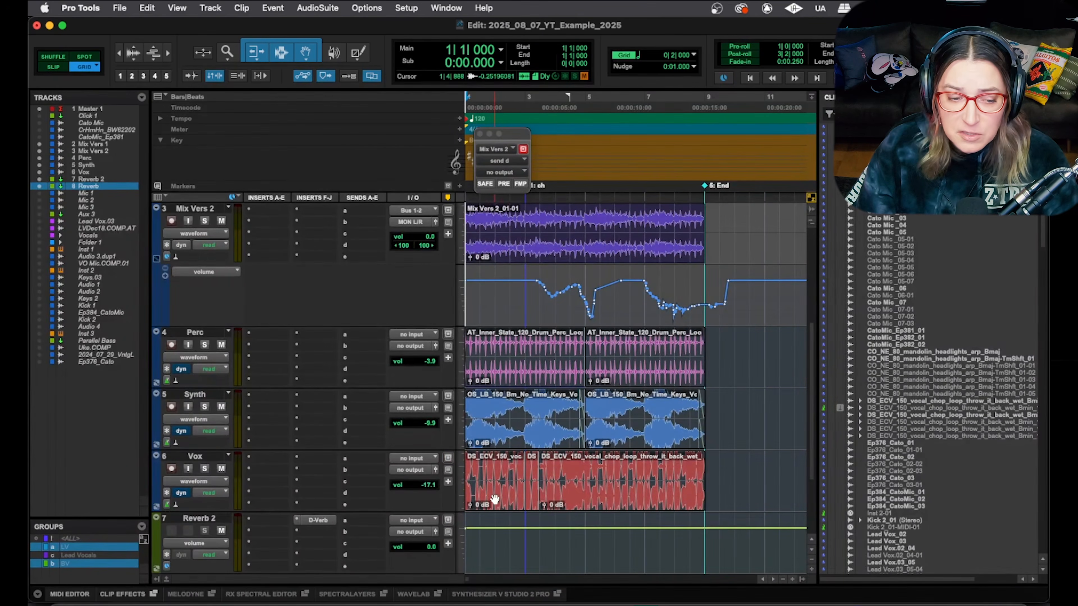